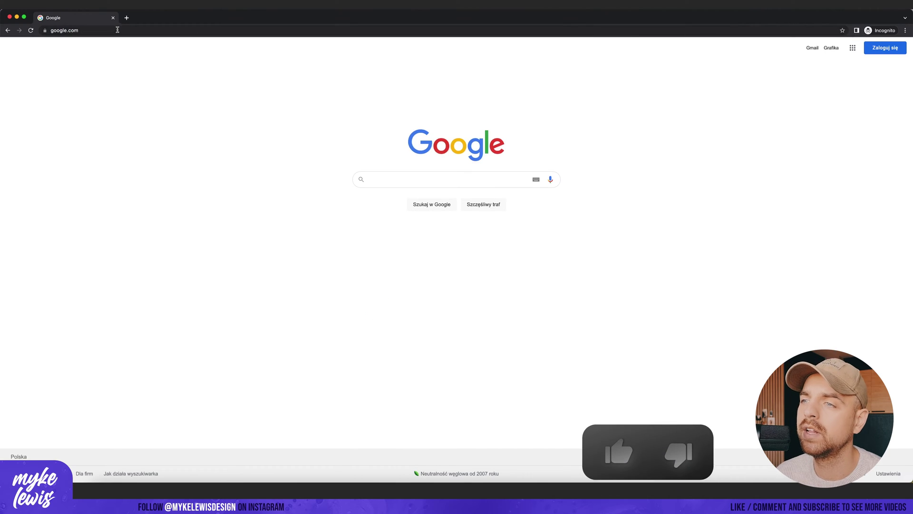
Step: Search Google for "facebook vector logo" and open the download page of the square Facebook Icon logo on Seeklogo
click(394, 177)
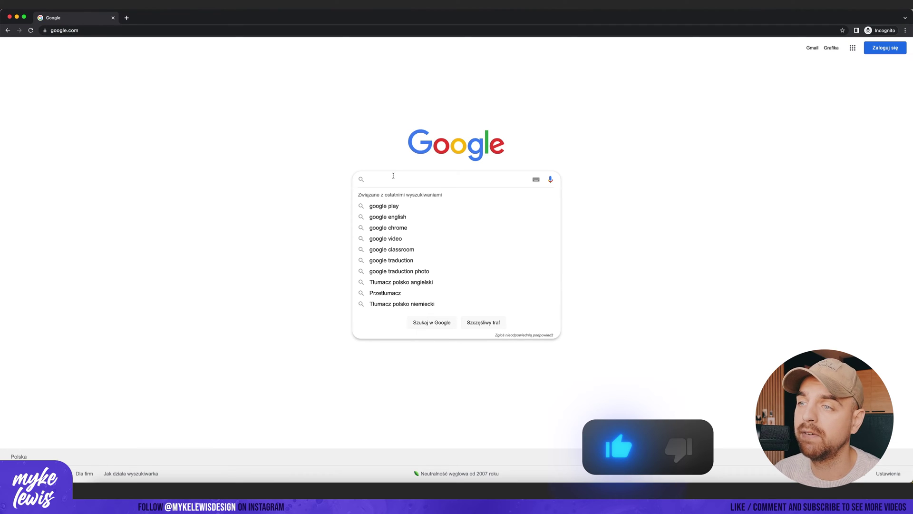
text(facebook)
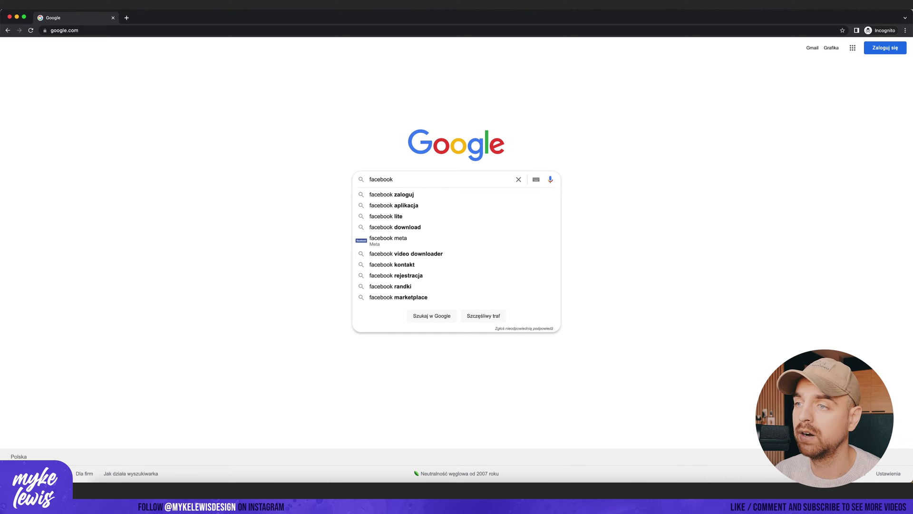
text(vector logo)
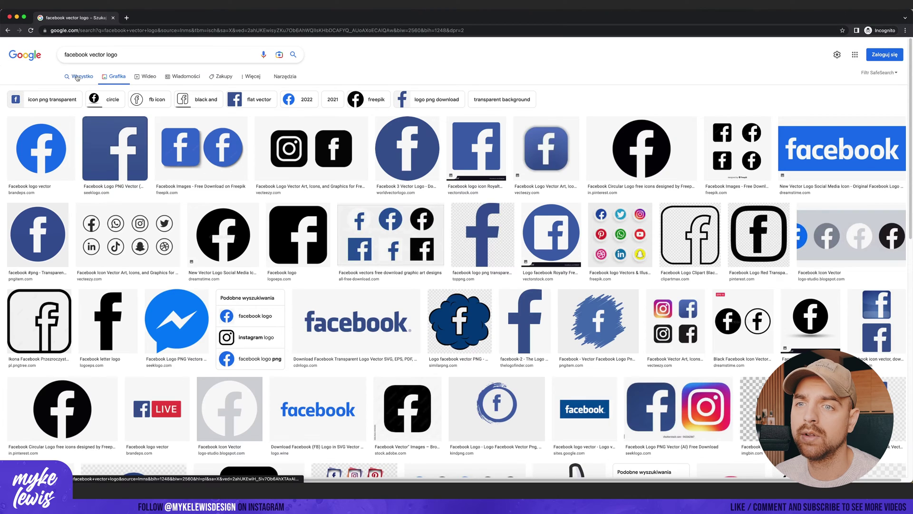
click(87, 86)
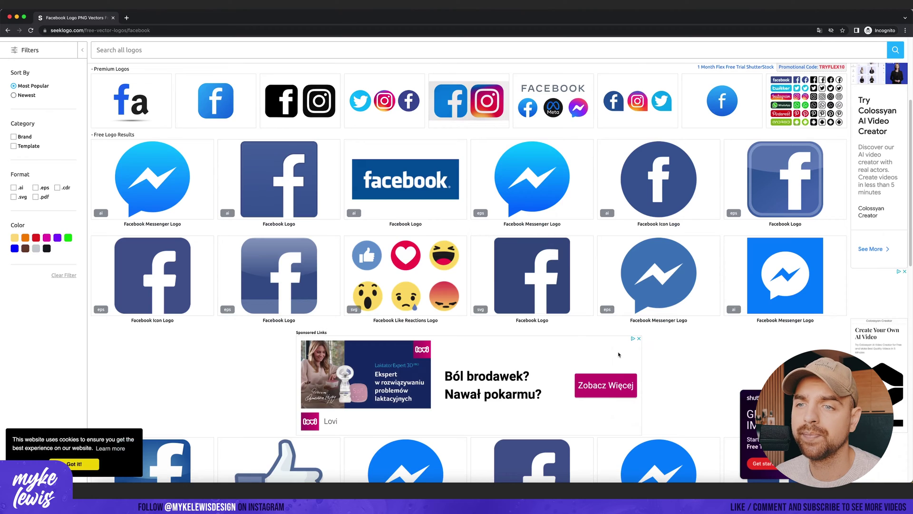
click(152, 275)
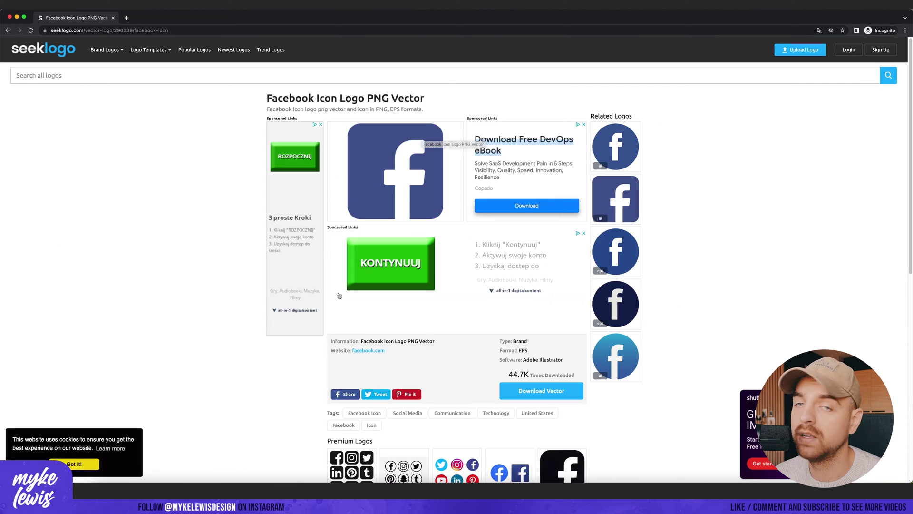
Step: Switch to After Effects and start a new composition with the aspect ratio unlocked, 3840 px wide and 2160 px high
click(558, 494)
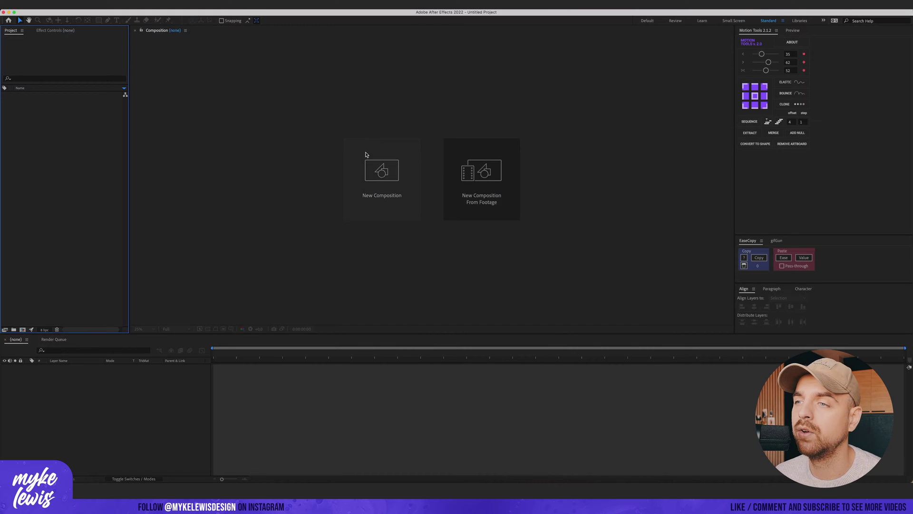
click(384, 191)
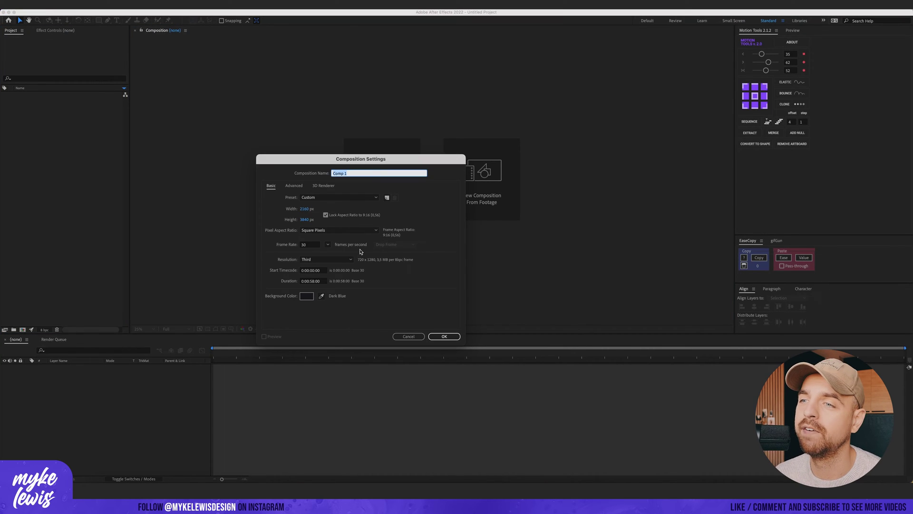
click(326, 214)
click(307, 209)
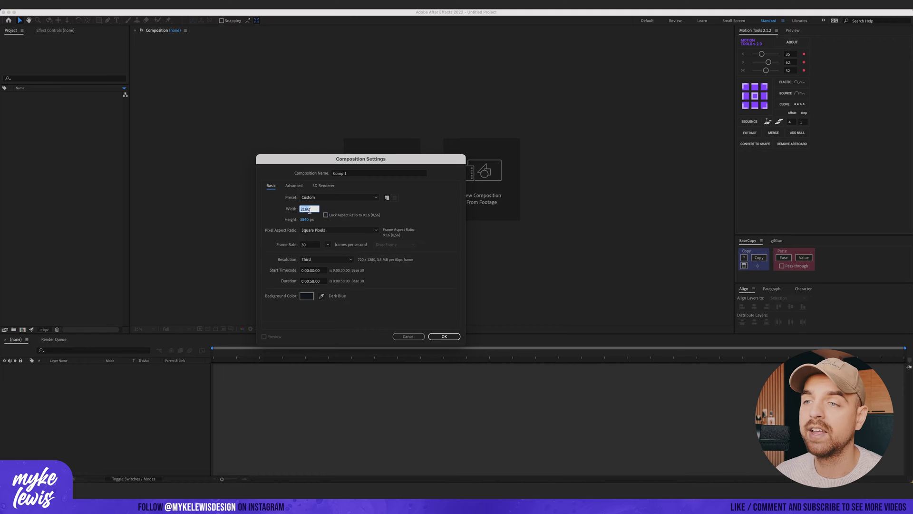
text(3840)
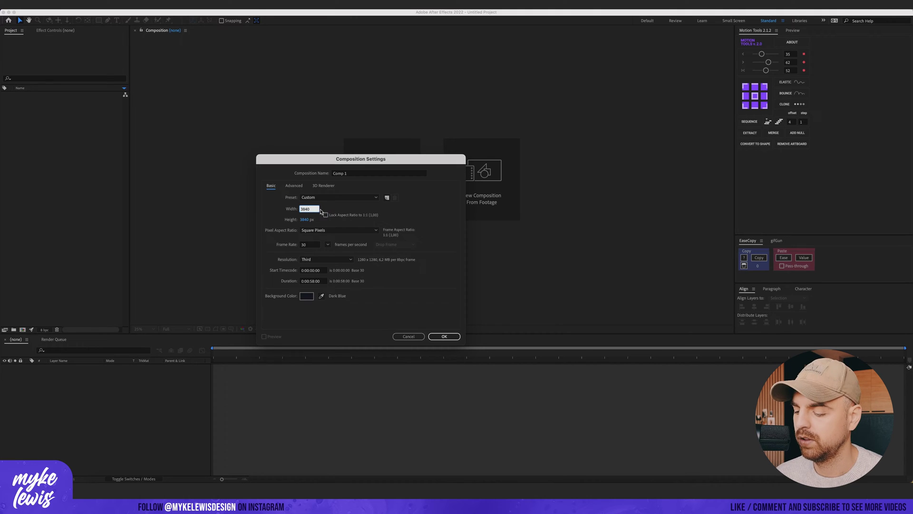
key(Tab)
text(2160)
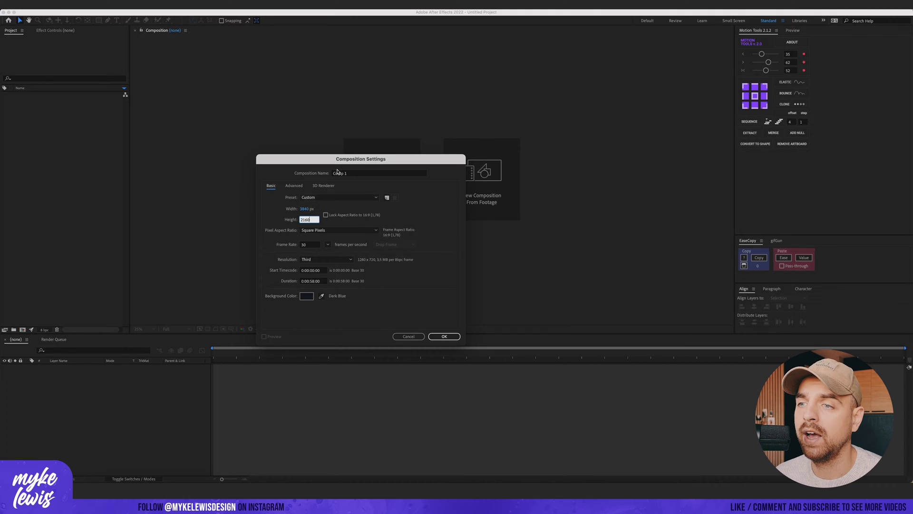
Step: Set the frame rate to 24 fps and the duration to 0:00:12:00, and create the composition
drag(337, 161, 341, 163)
click(314, 246)
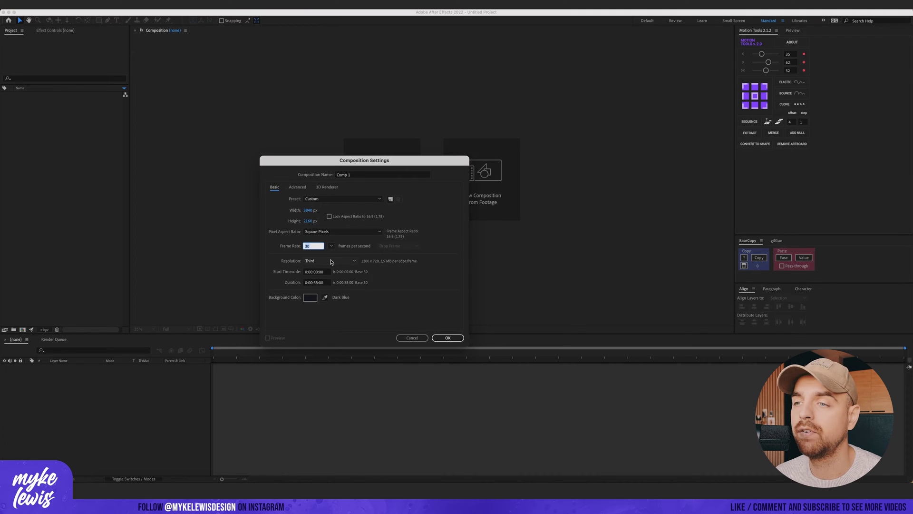
click(315, 282)
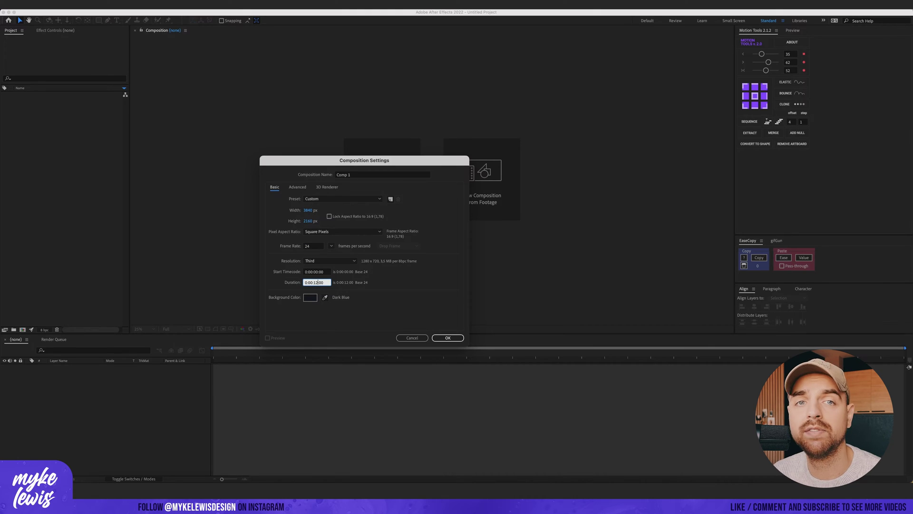
key(Return)
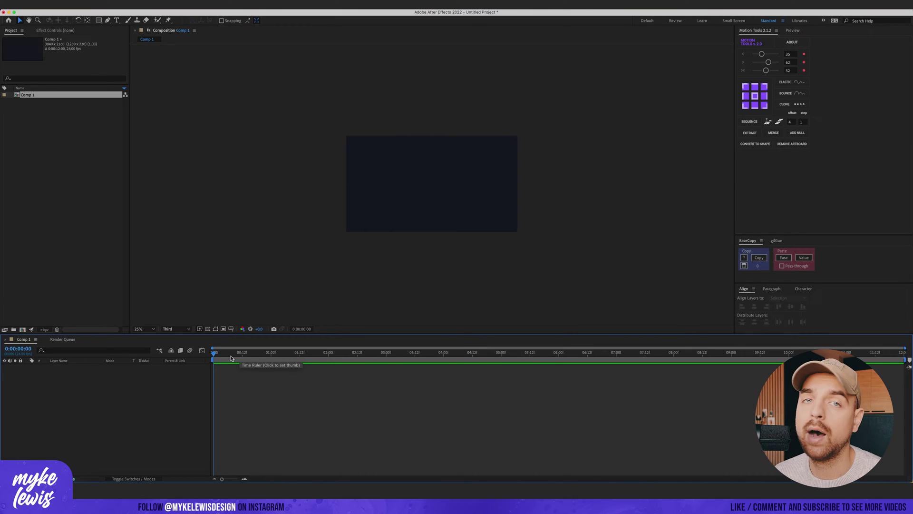
Step: Change the background color of Comp 1 to dark grey in its composition settings
drag(230, 358, 249, 359)
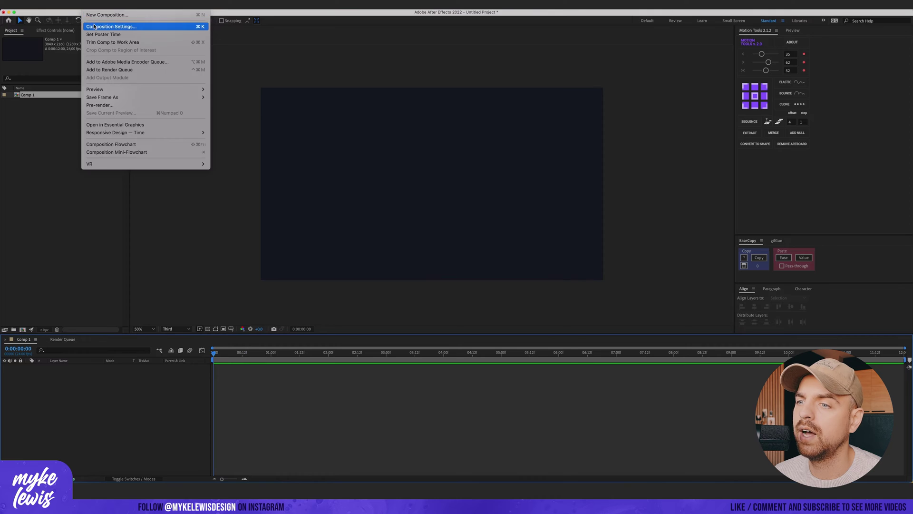
click(138, 26)
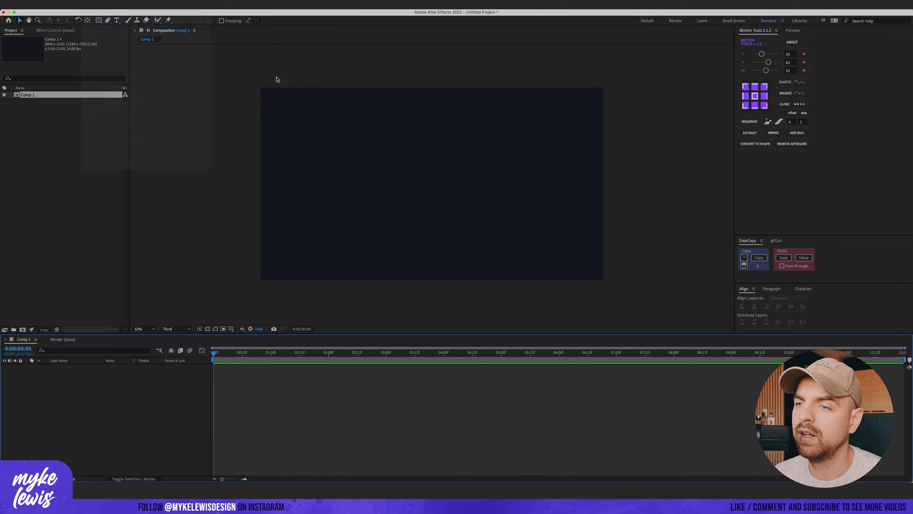
click(309, 298)
drag(411, 323, 379, 304)
key(Return)
click(447, 337)
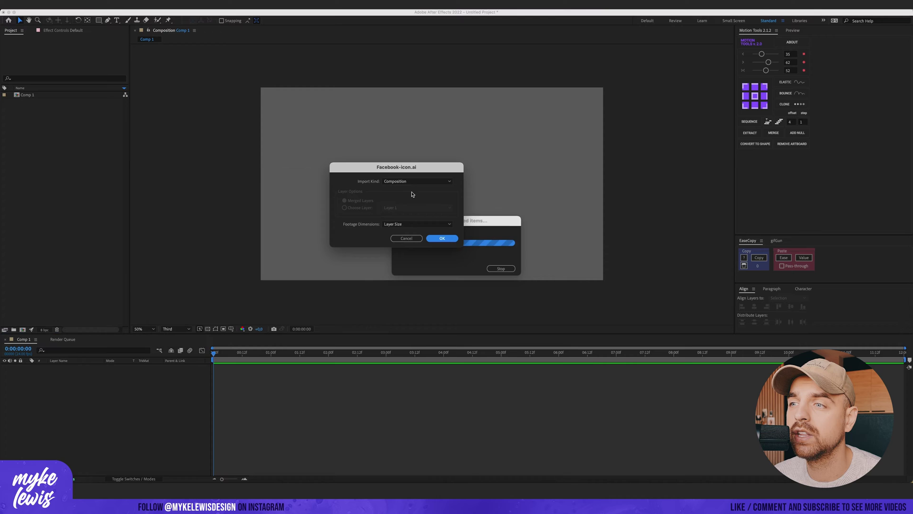
Step: Import Facebook-icon.ai as a composition with layer-size footage dimensions and open the Facebook-icon composition
key(Return)
double_click(35, 102)
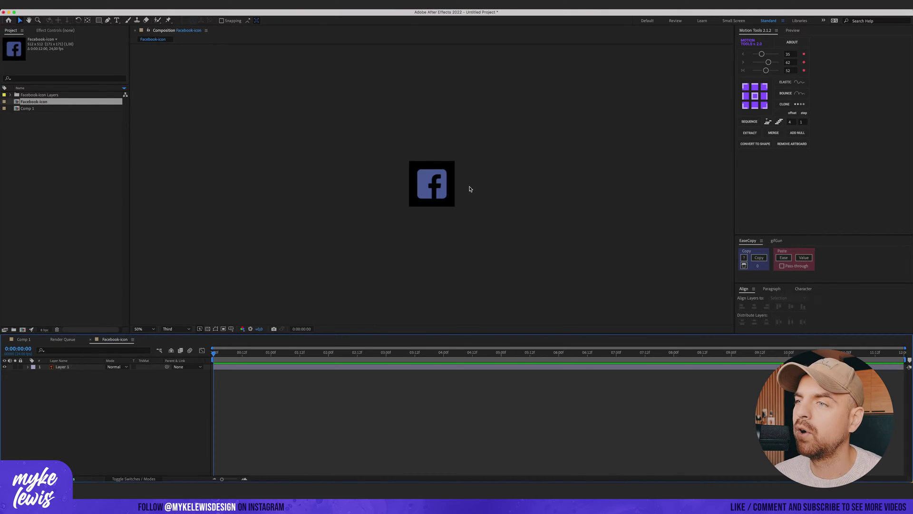
scroll(428, 183, up, 2)
scroll(428, 182, down, 1)
scroll(428, 182, up, 2)
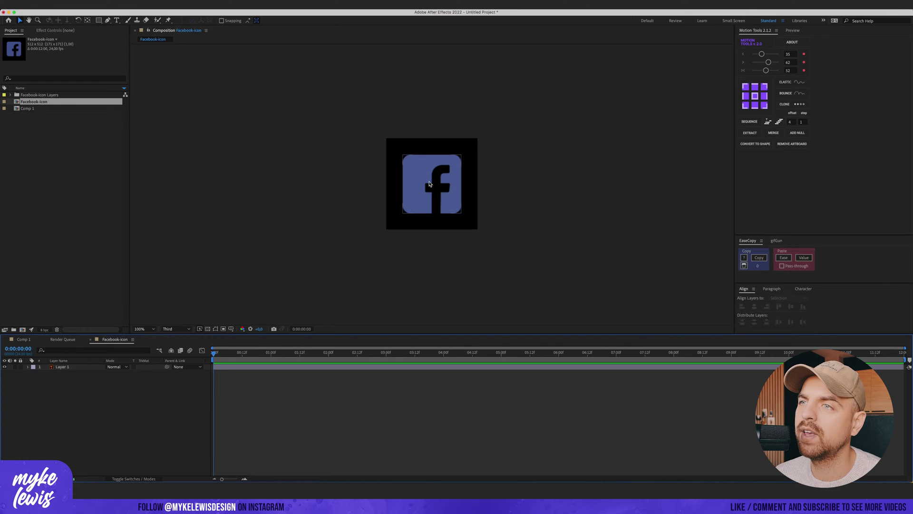
Step: Examine the edges of the imported Facebook logo layer up close
click(430, 183)
scroll(435, 182, up, 1)
drag(502, 116, 450, 159)
scroll(451, 158, up, 1)
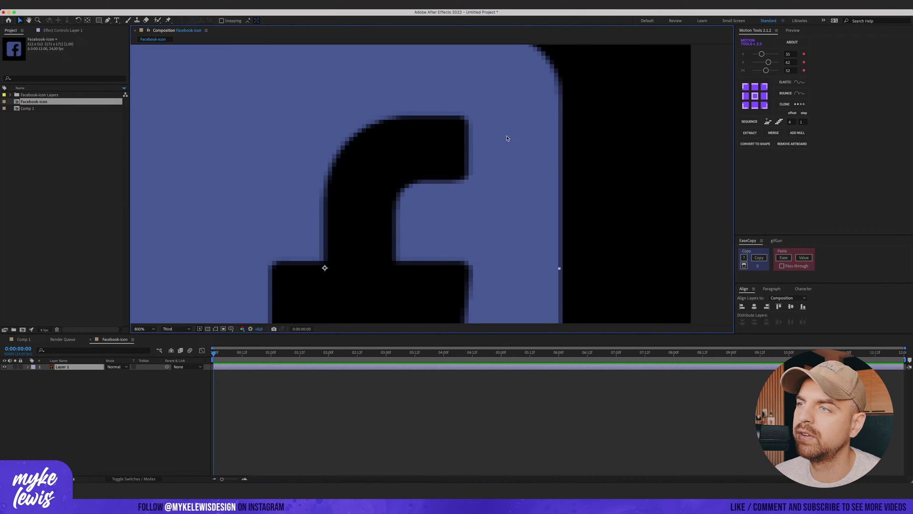
drag(557, 119, 465, 197)
scroll(442, 135, down, 4)
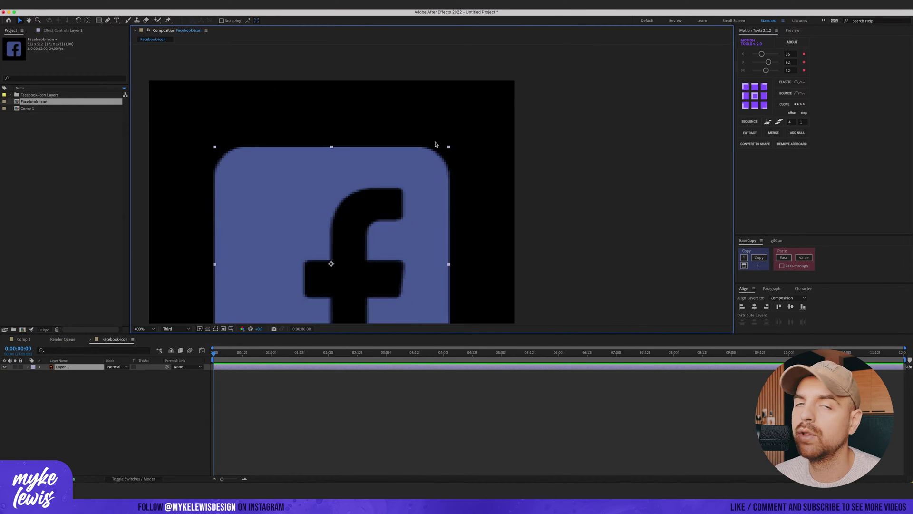
scroll(407, 182, up, 4)
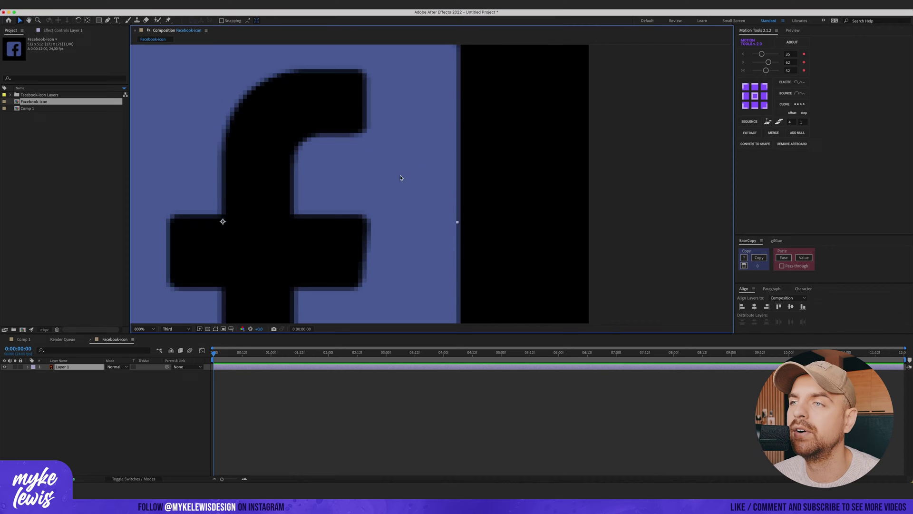
scroll(400, 178, down, 1)
Step: Create shapes from the Facebook logo's vector layer
right_click(62, 367)
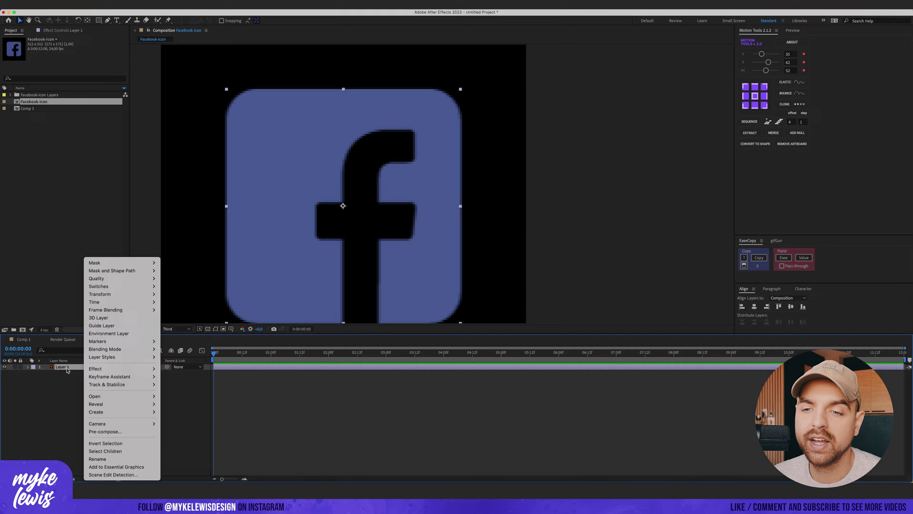
mouse_move(124, 413)
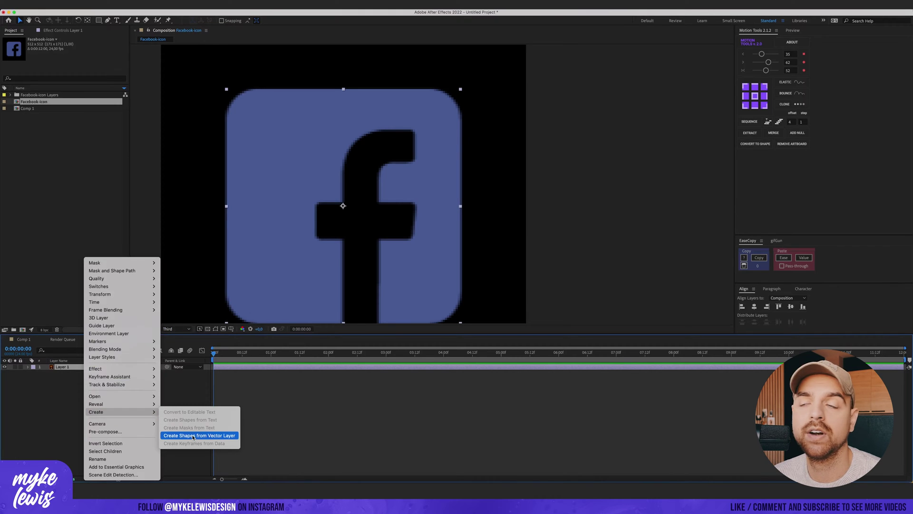
click(193, 436)
key(period)
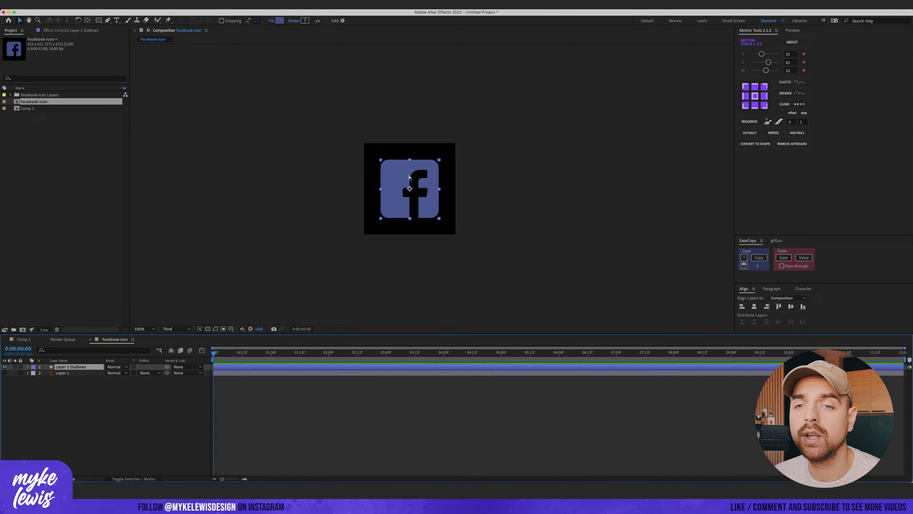
Step: Copy the logo's outlines layer into Comp 1
click(24, 339)
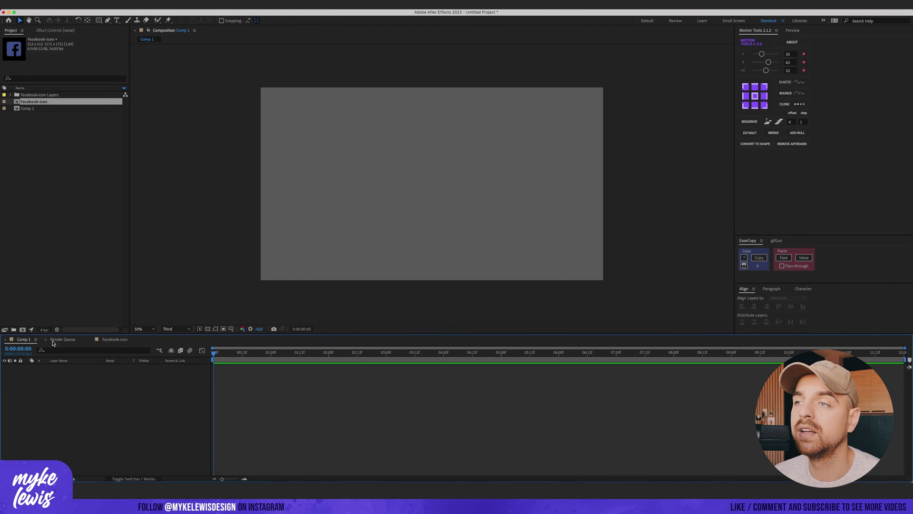
key(ctrl+v)
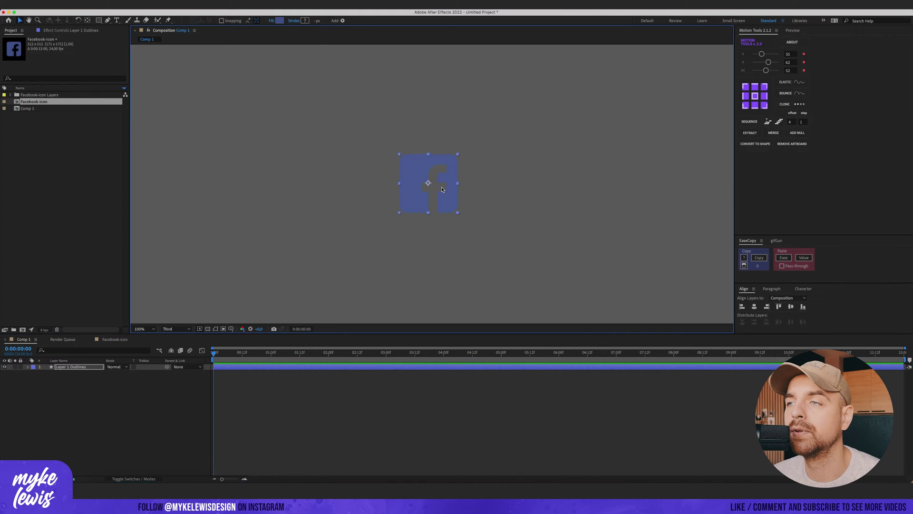
scroll(441, 189, down, 2)
drag(465, 191, 443, 189)
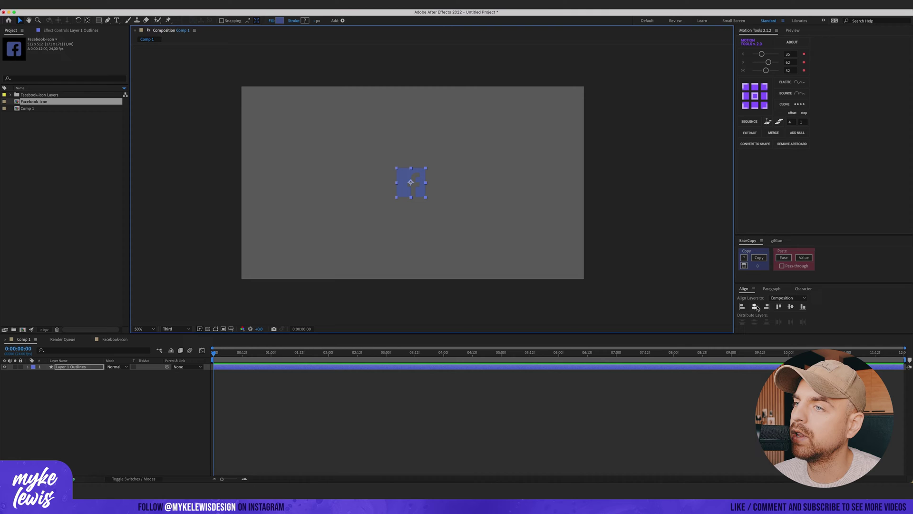
Step: Center the logo outlines horizontally in the composition
scroll(423, 189, up, 2)
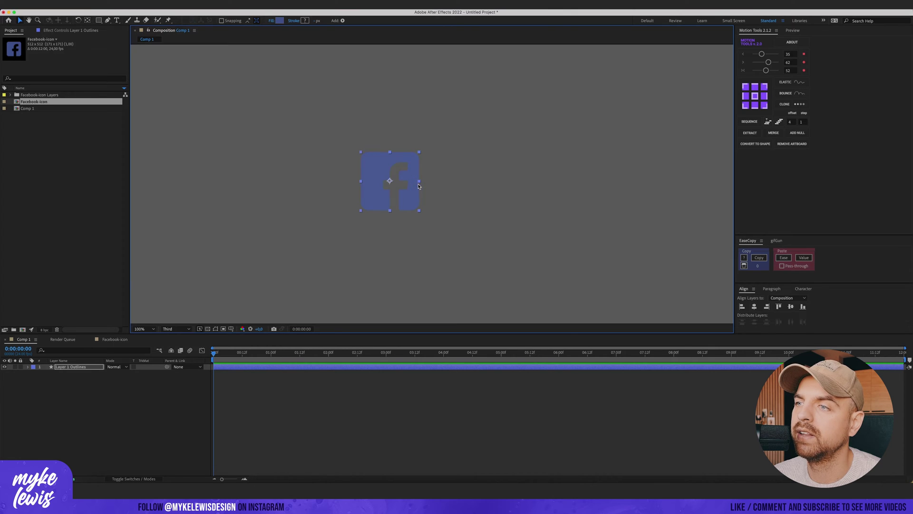
key(comma)
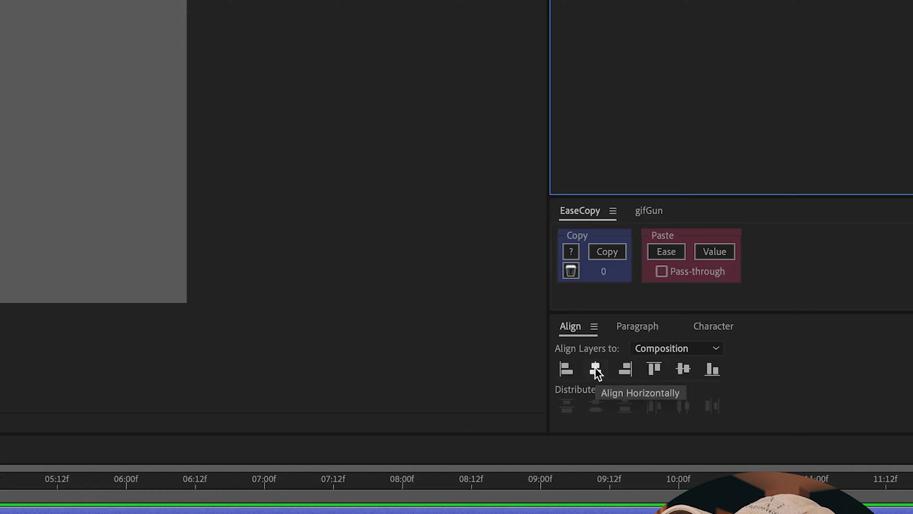
click(596, 369)
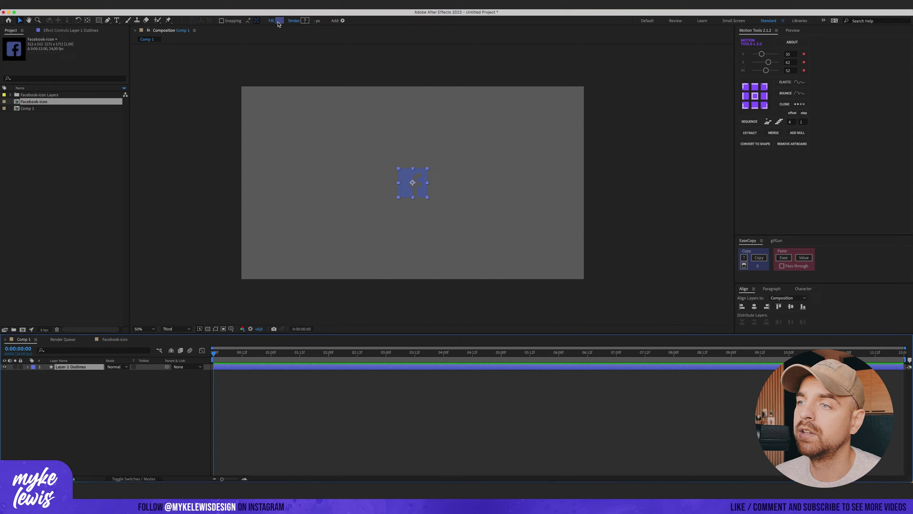
Step: Change the fill color of the logo outlines to white
click(279, 21)
drag(409, 266, 358, 224)
click(545, 247)
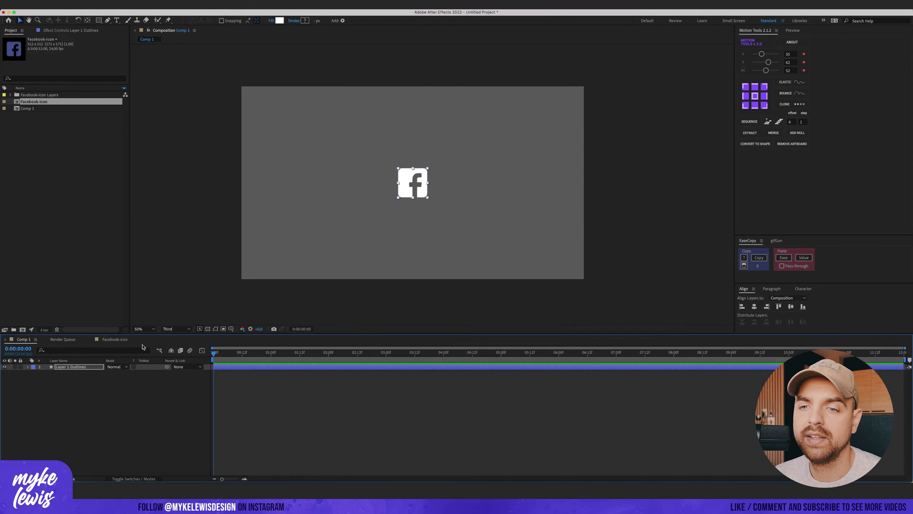
Step: Scale the logo outlines layer up to 227%
click(87, 368)
key(s)
drag(117, 373, 162, 373)
scroll(440, 158, up, 2)
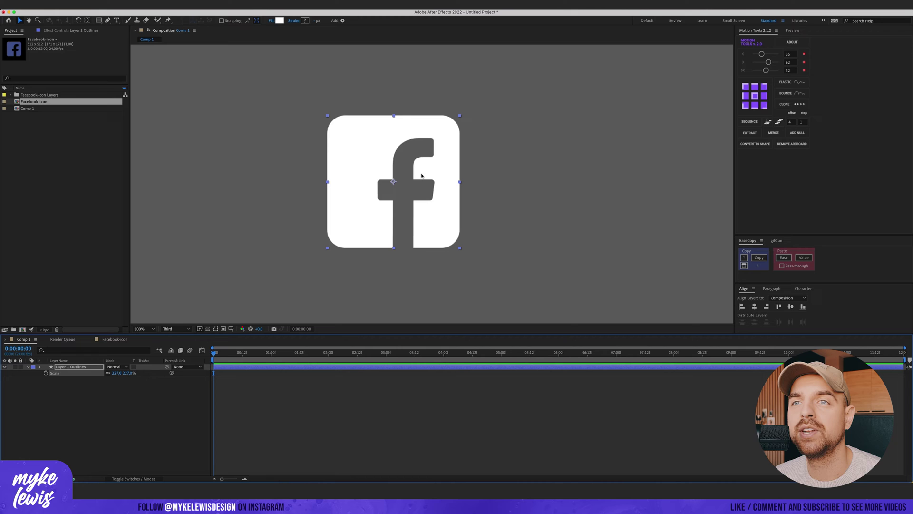
Step: Set the composition's 3D renderer to Cinema 4D and make the logo outlines a 3D layer
click(102, 5)
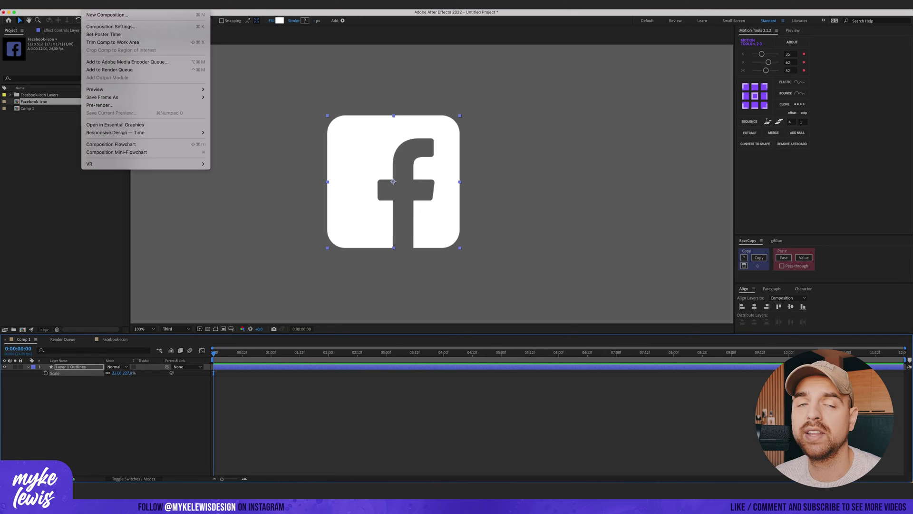
click(113, 27)
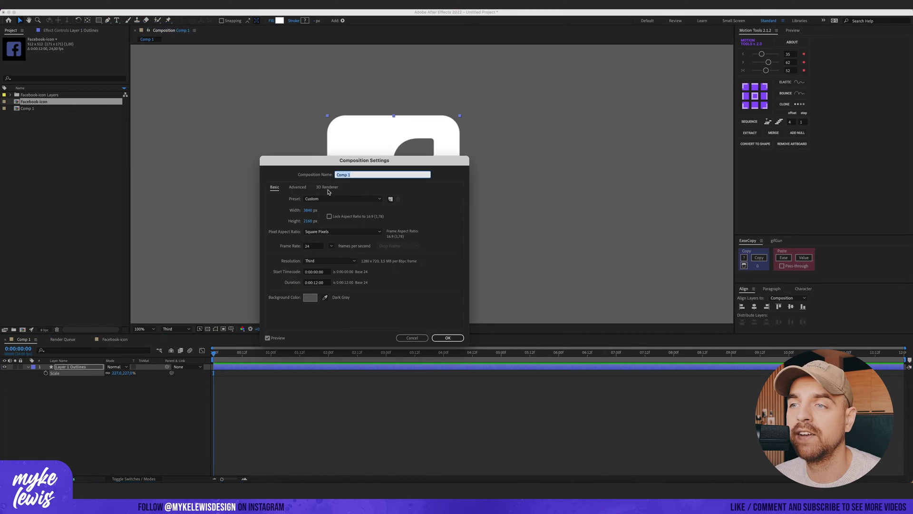
click(327, 188)
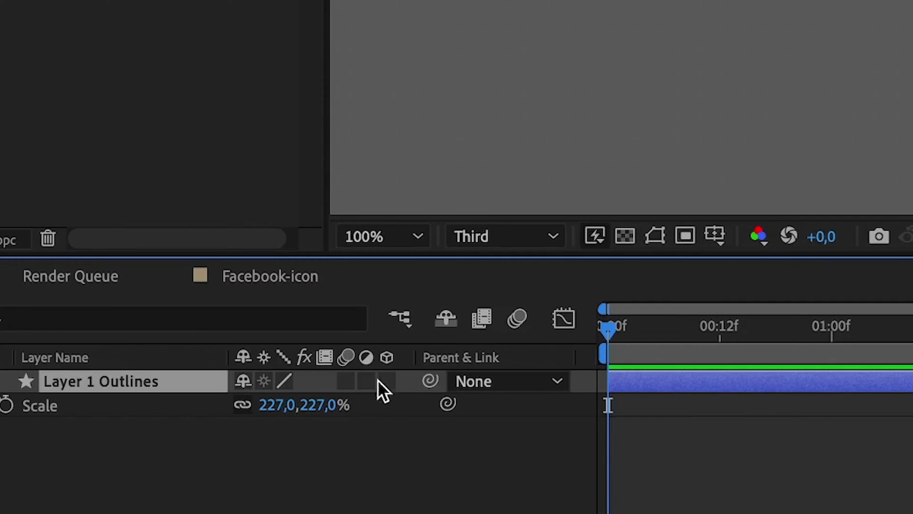
click(145, 367)
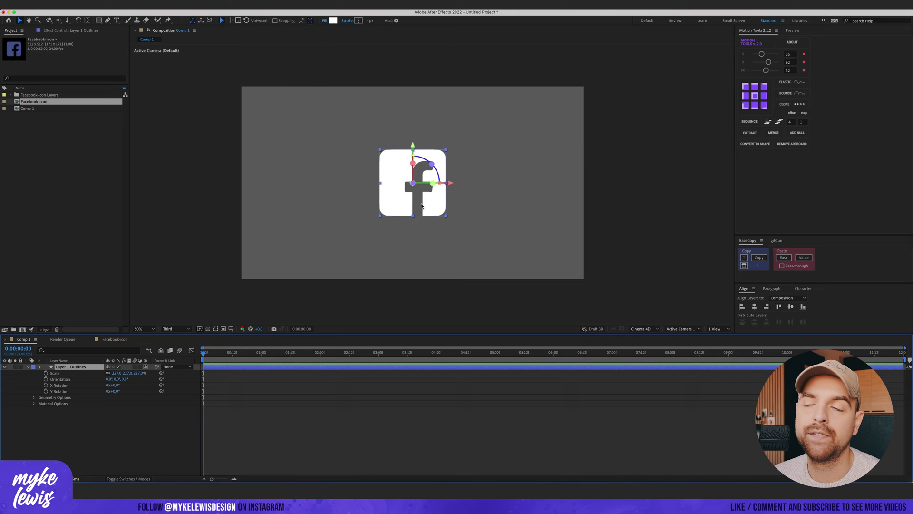
Step: Try rotating the flat 3D logo layer on its X axis and undo the rotation
scroll(419, 204, up, 1)
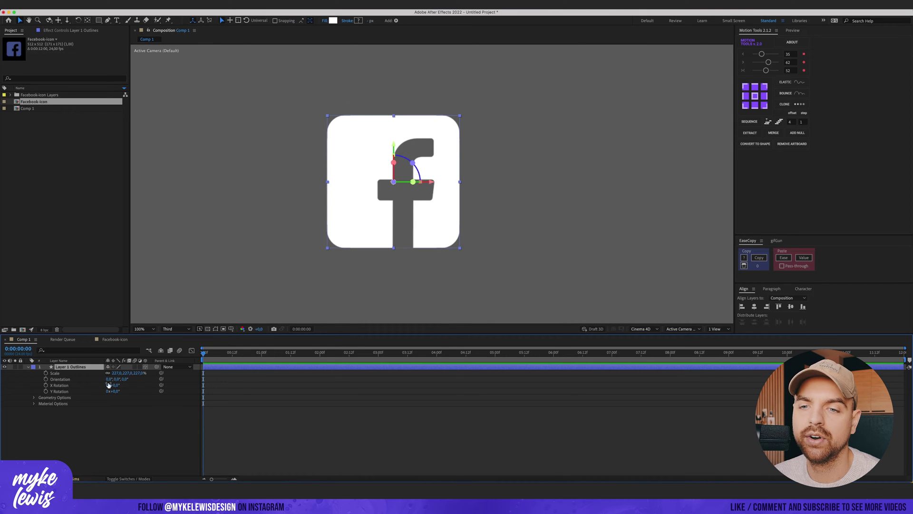
mouse_move(114, 385)
mouse_down()
mouse_move(75, 383)
mouse_move(147, 379)
mouse_move(112, 381)
mouse_up()
key(super+z)
key(super+z)
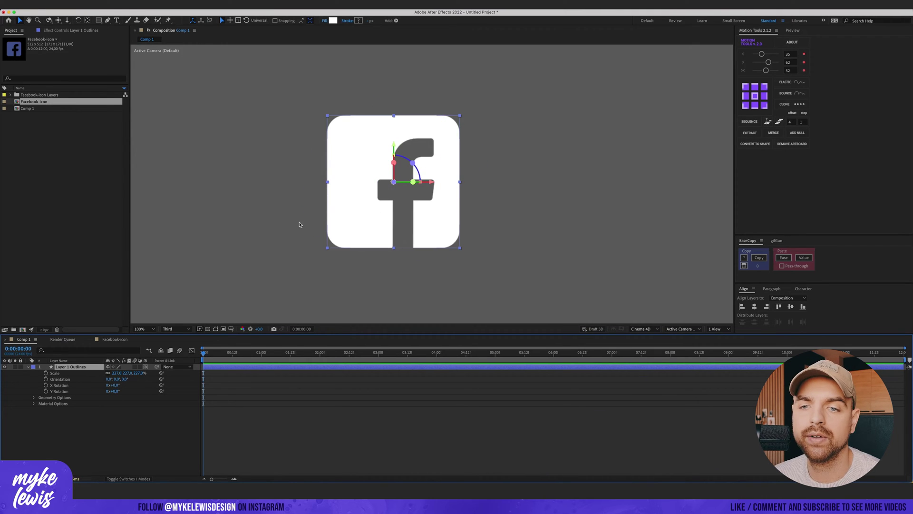
Step: Extrude the logo outlines layer to an extrusion depth of 144 in its Geometry Options
click(28, 366)
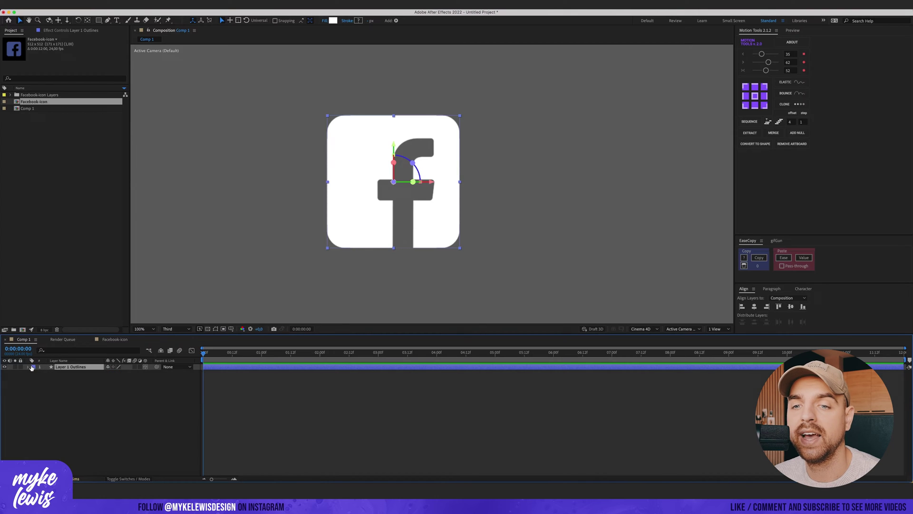
click(29, 370)
click(28, 367)
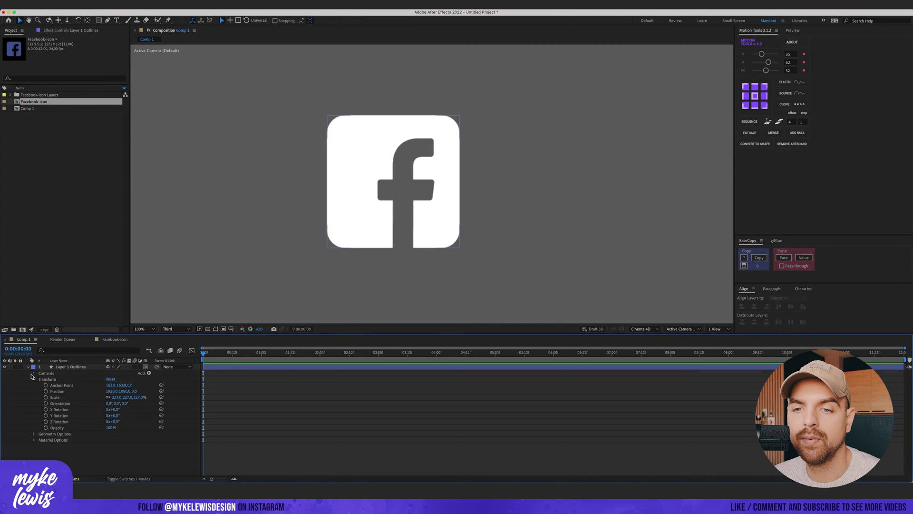
click(34, 379)
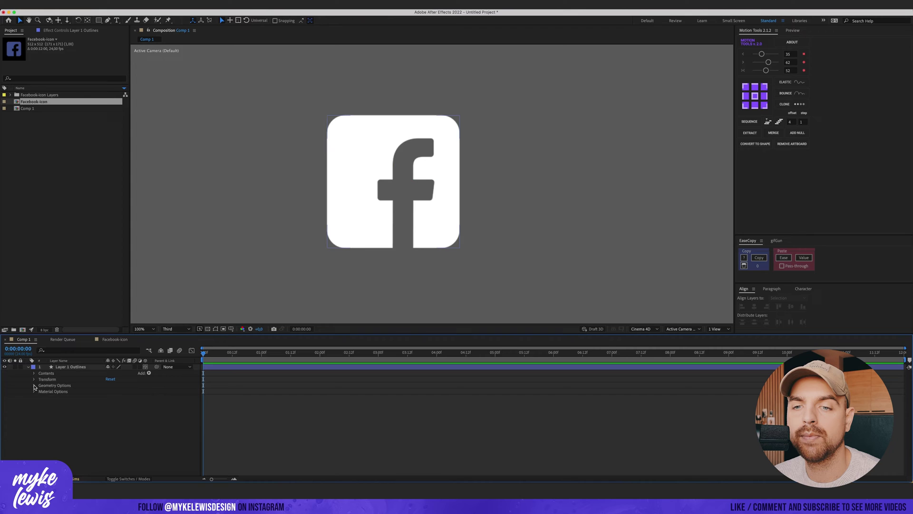
click(34, 385)
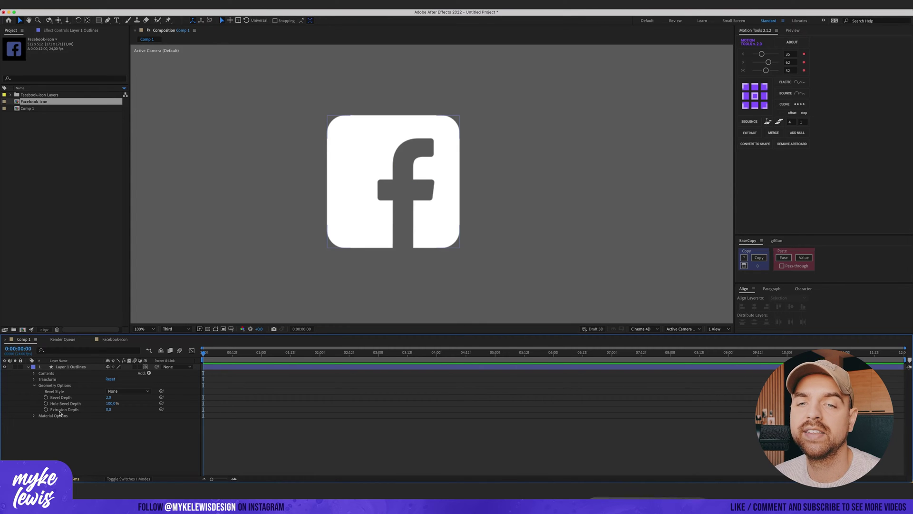
drag(109, 411, 159, 411)
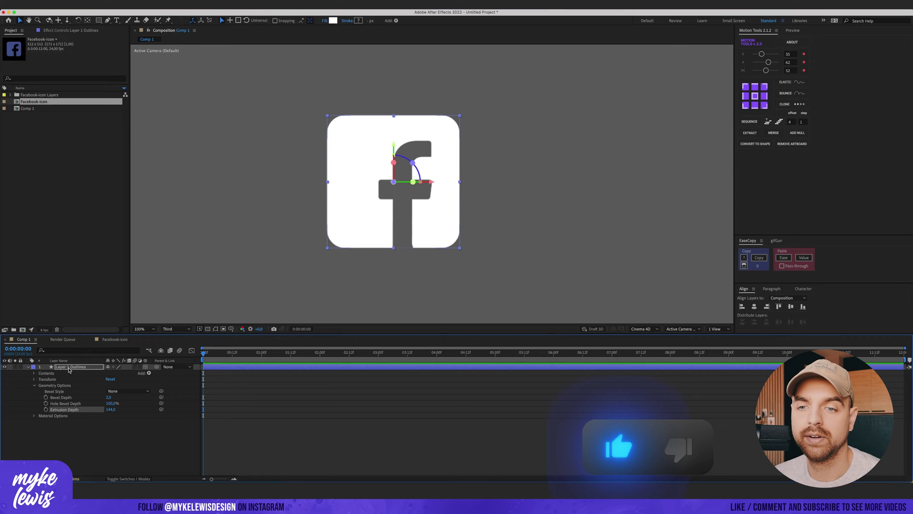
Step: Rotate the extruded logo layer on its X and Y axes so that its side faces show
click(68, 369)
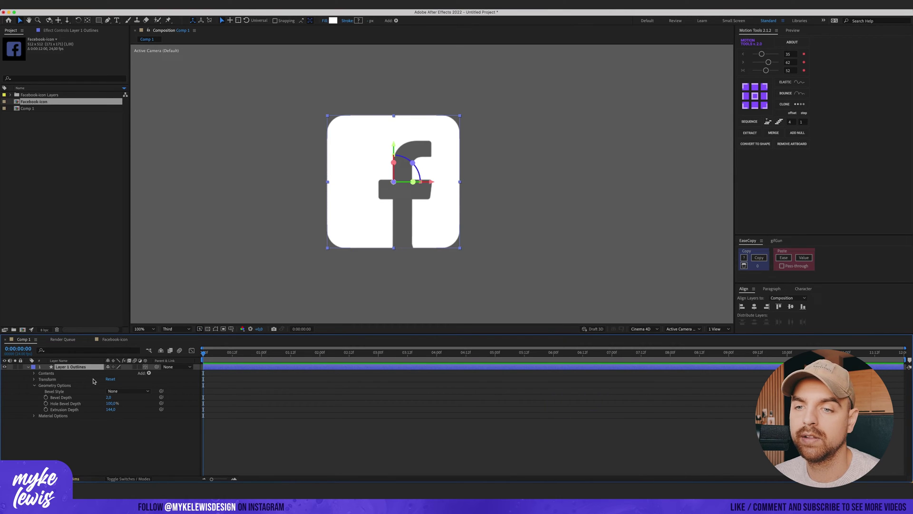
key(r)
mouse_move(117, 373)
mouse_down()
mouse_move(125, 374)
mouse_move(106, 379)
mouse_up()
key(super+z)
drag(115, 385, 123, 385)
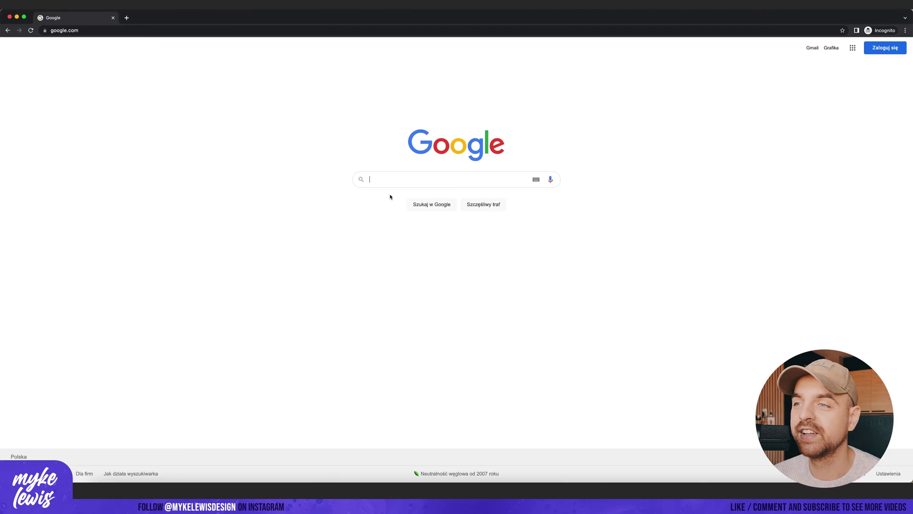
Step: Switch to the browser, search Google for "free hdri studio maps" and look through the HDR Light Studio page of free studio HDRI maps
text(fre)
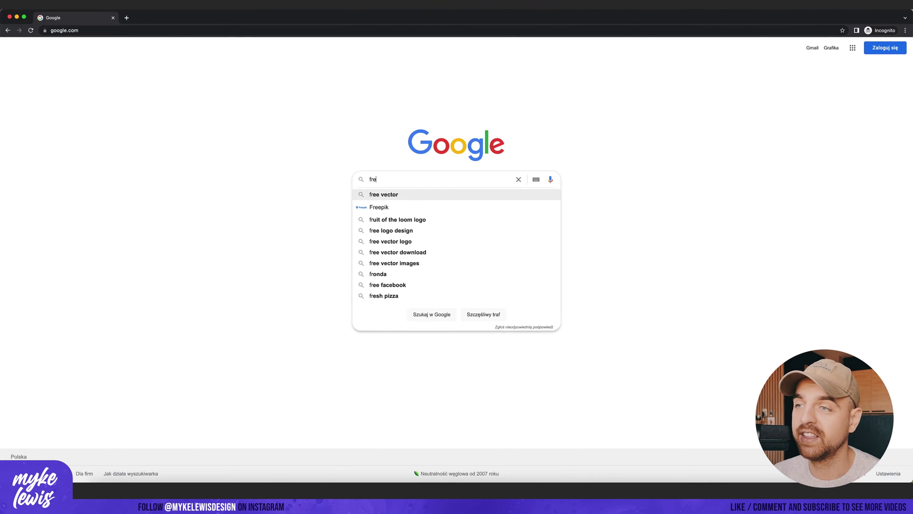
text(studio maps)
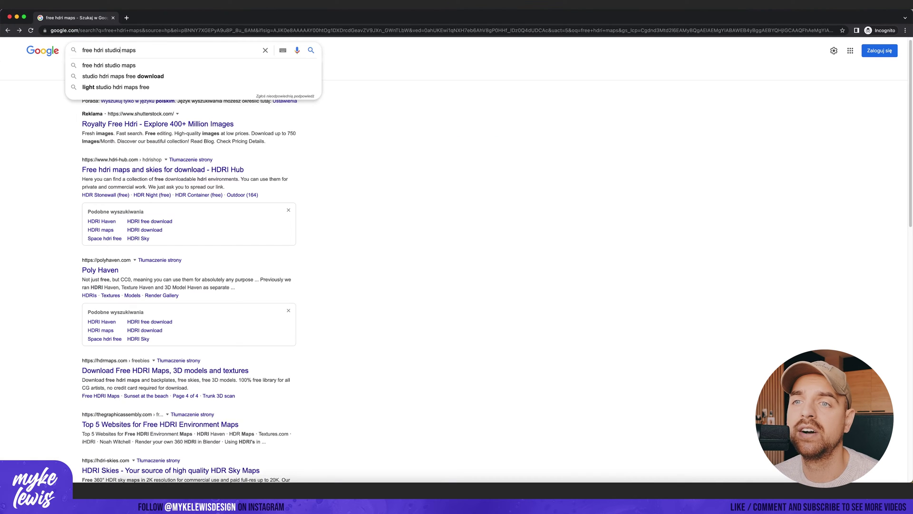
key(Return)
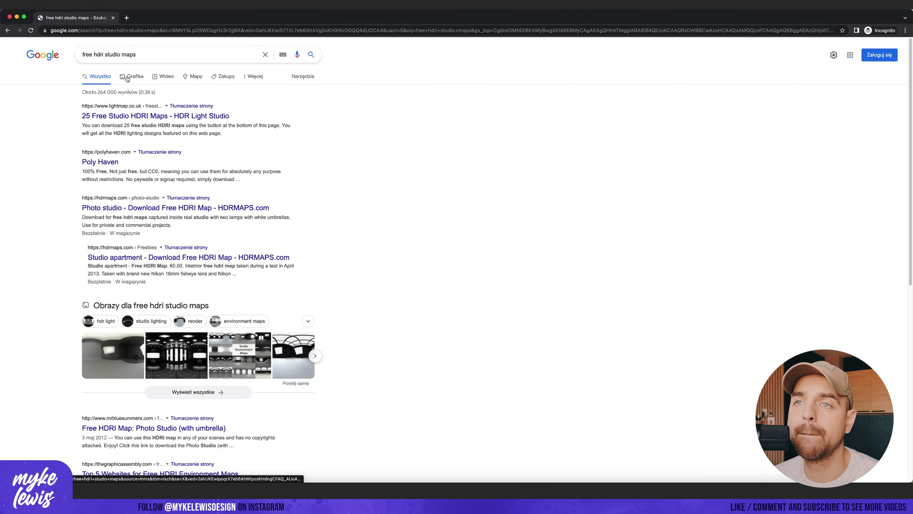
click(145, 116)
scroll(360, 176, down, 20)
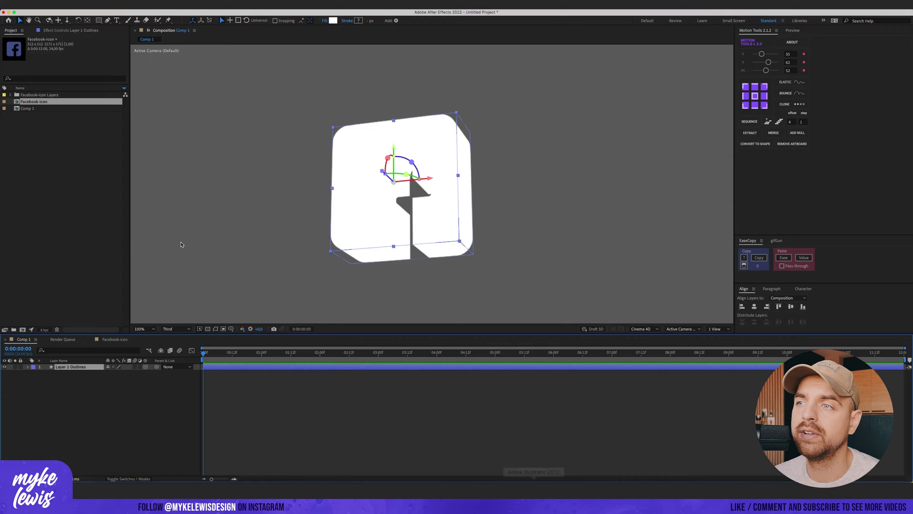
Step: Back in After Effects, add GSG_PRO_STUDIOS_METAL_020_sm.exr to Comp 1 scaled to 207% and turn it into an environment layer
key(s)
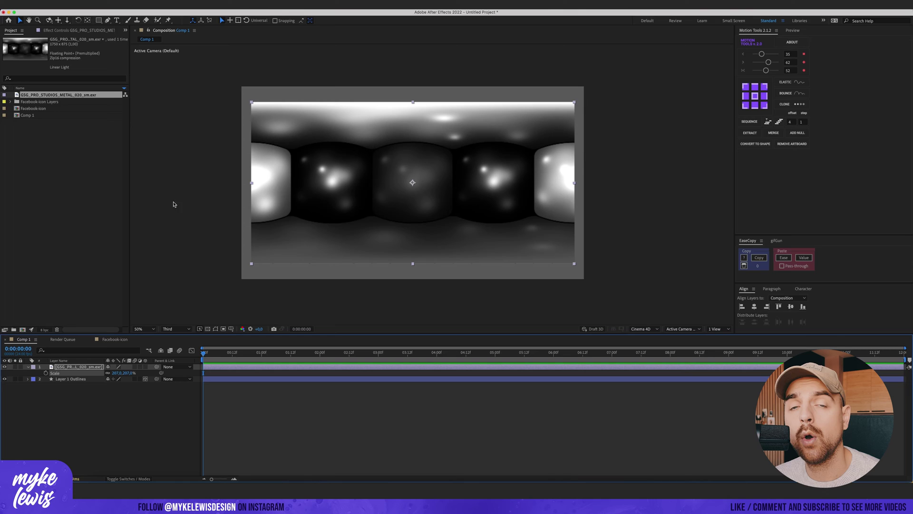
click(5, 367)
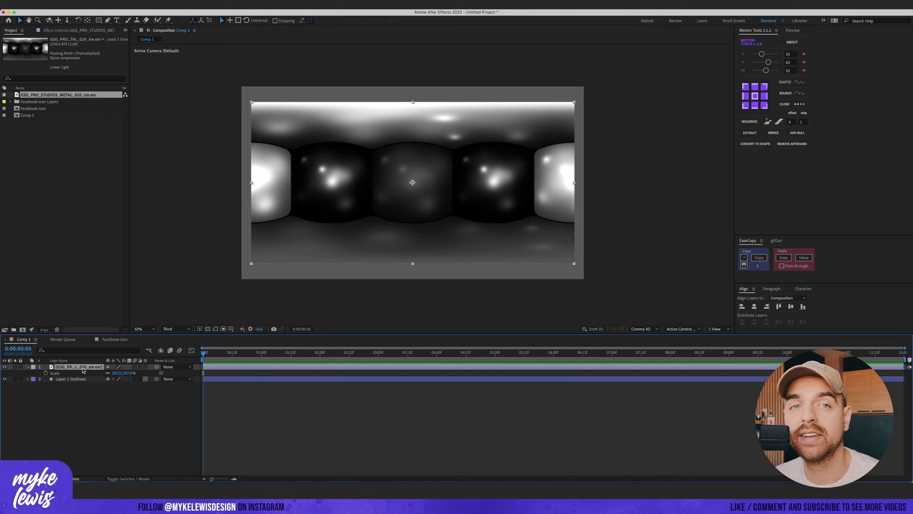
right_click(83, 370)
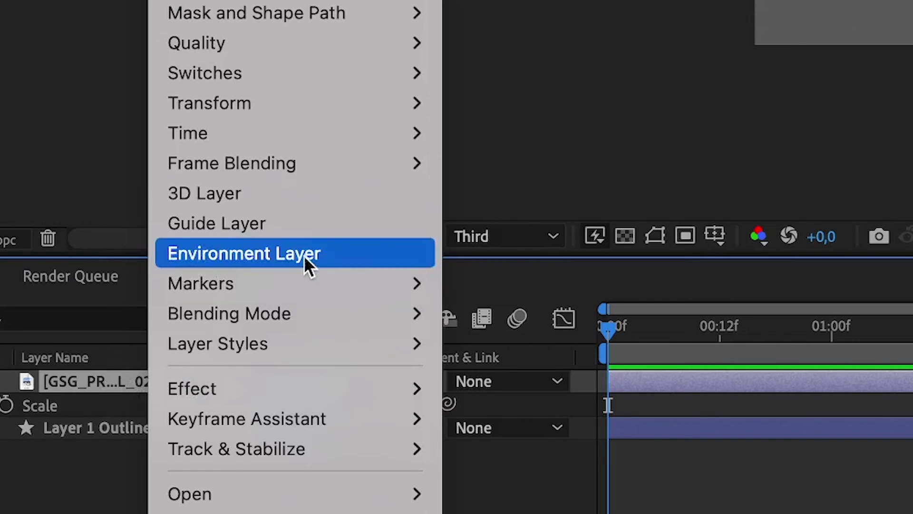
click(316, 254)
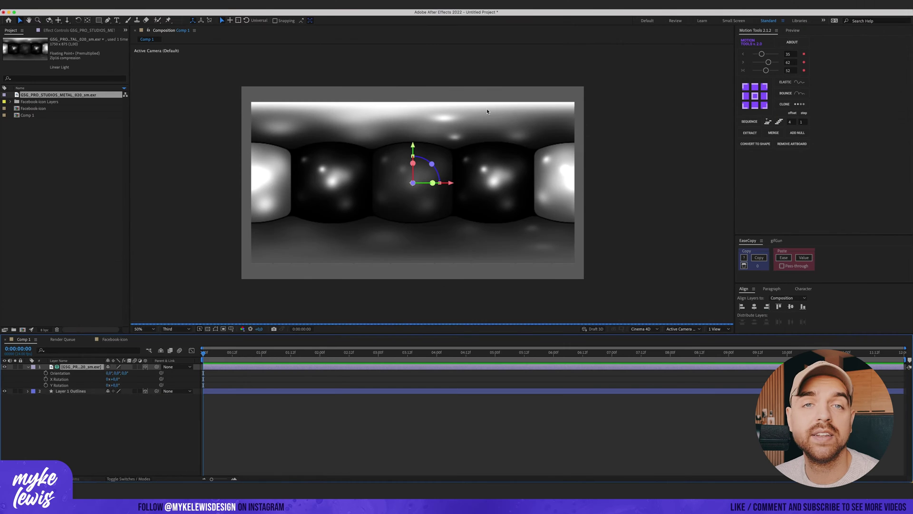
Step: Set the logo outlines layer's Reflection Intensity to 100% in its Material Options
scroll(427, 149, up, 1)
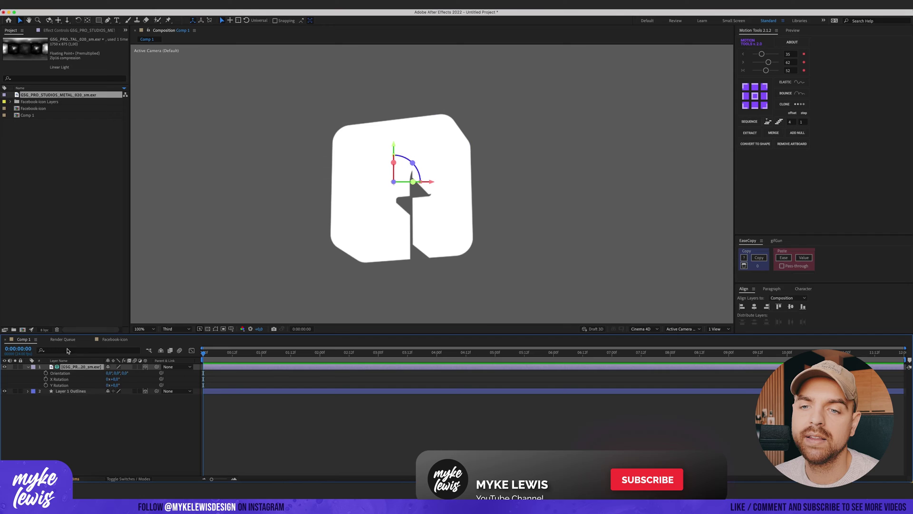
key(u)
click(59, 373)
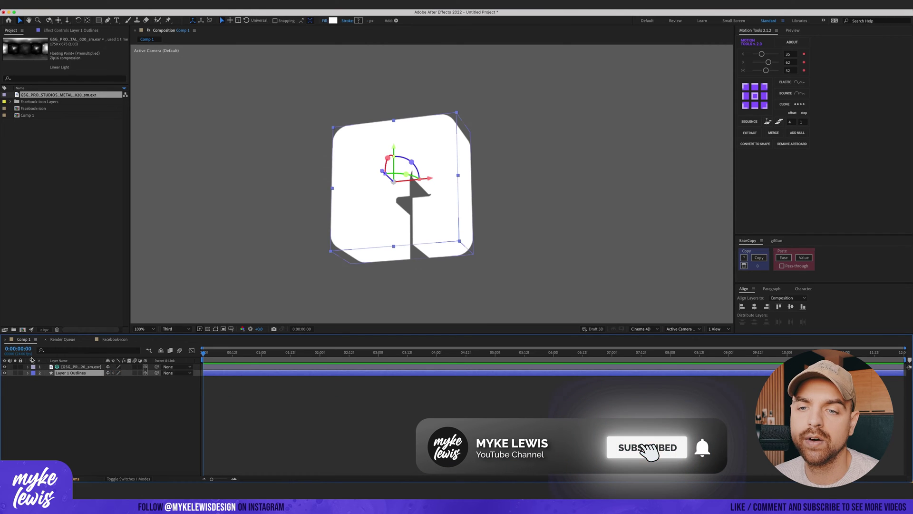
click(28, 373)
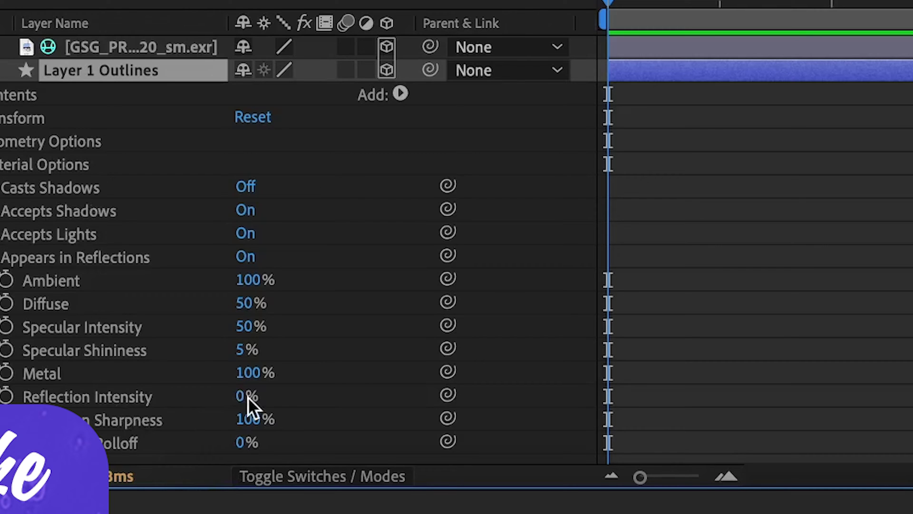
drag(242, 399, 371, 387)
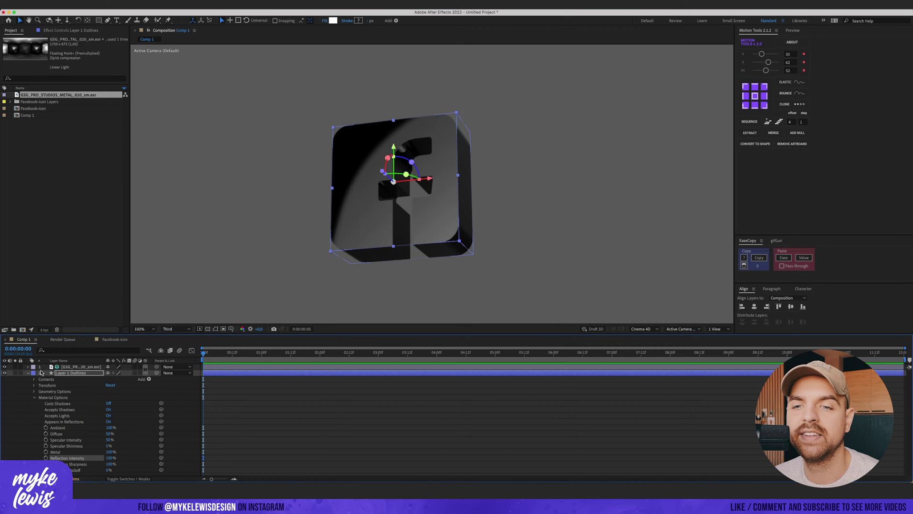
click(28, 374)
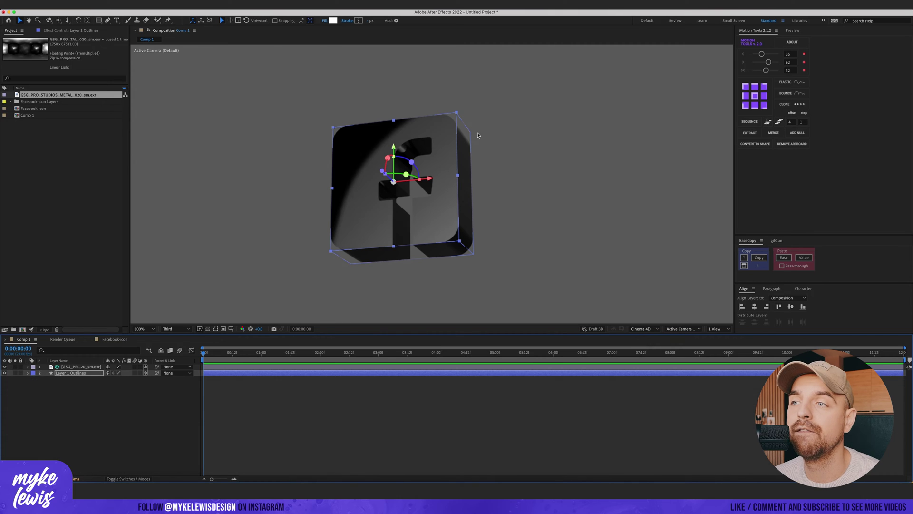
Step: Rotate the HDRI environment layer on its X and Y axes to shift the reflections on the logo
click(27, 373)
click(80, 367)
key(r)
mouse_move(116, 379)
mouse_down()
mouse_move(138, 377)
mouse_move(106, 385)
mouse_move(125, 380)
mouse_up()
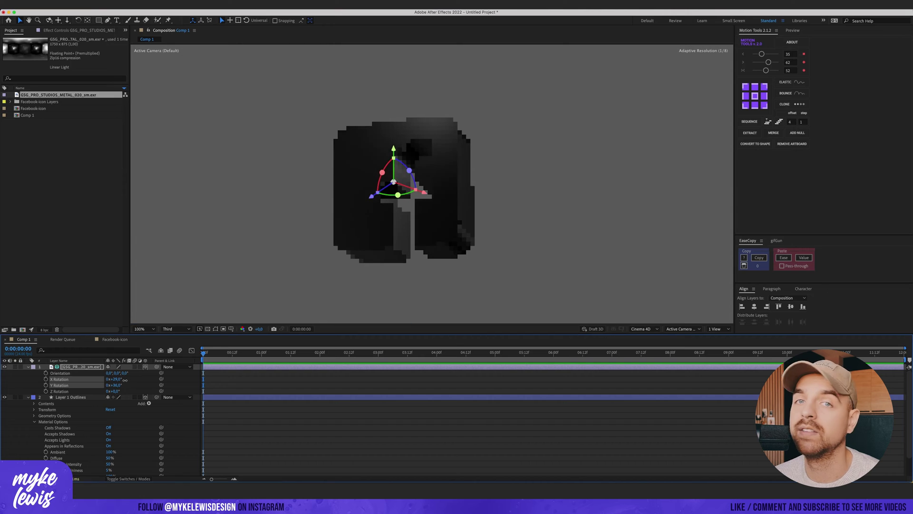
click(27, 367)
Step: Cycle the fill type of the logo outlines through the gradient options to no fill
click(75, 373)
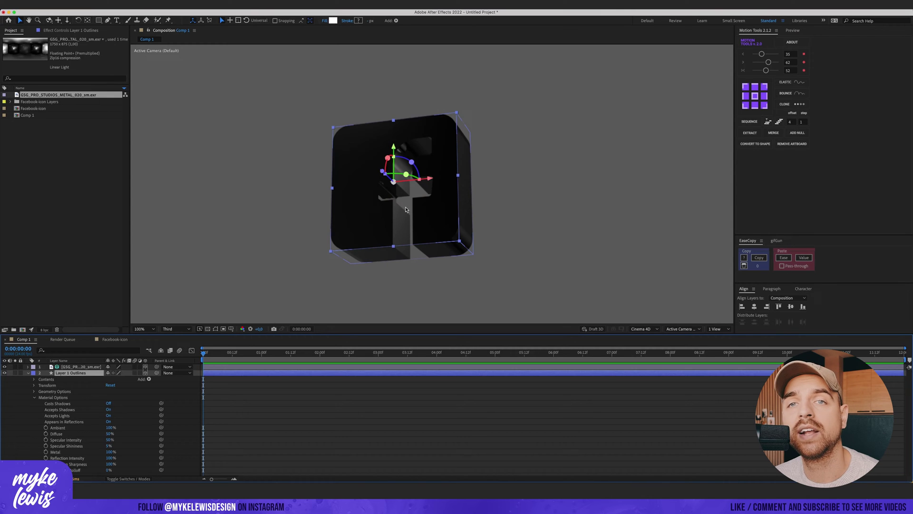
alt+click(332, 21)
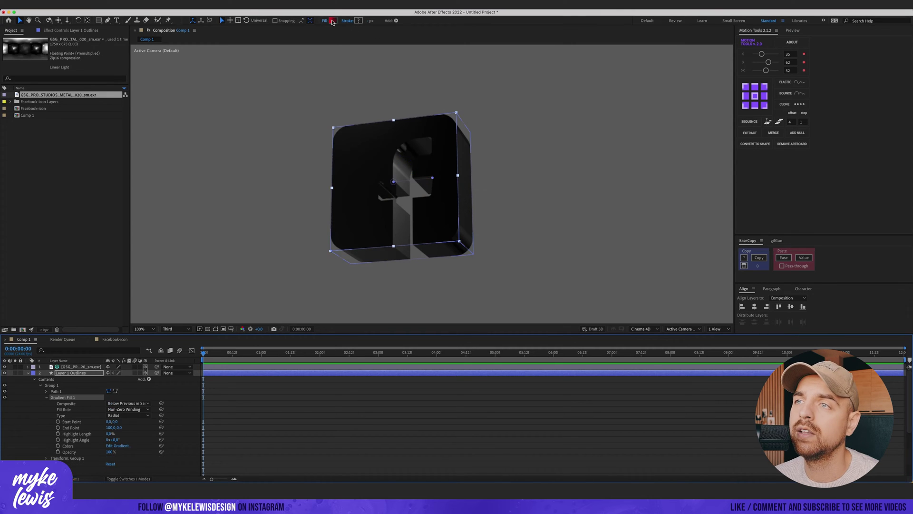
alt+click(333, 22)
alt+click(333, 21)
click(41, 385)
Step: Add a stroke to Group 1 in the contents of the logo outlines layer
click(50, 386)
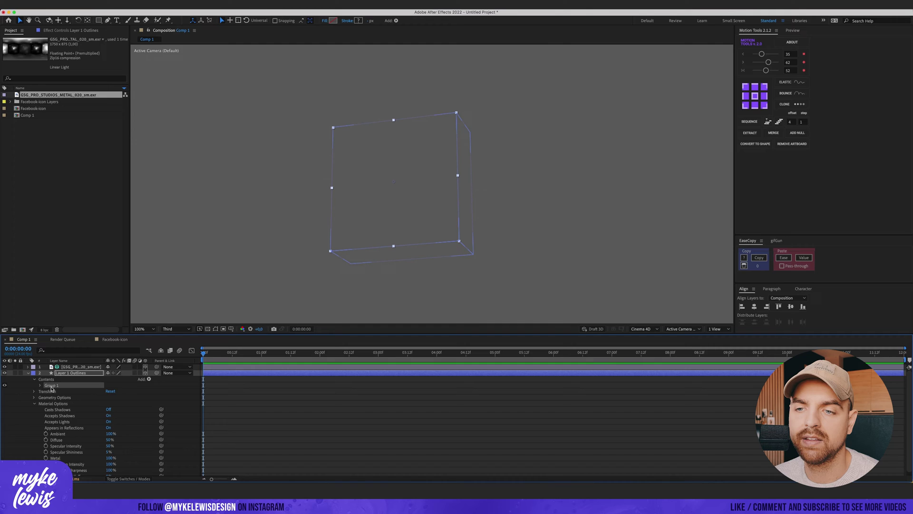
click(149, 379)
click(158, 357)
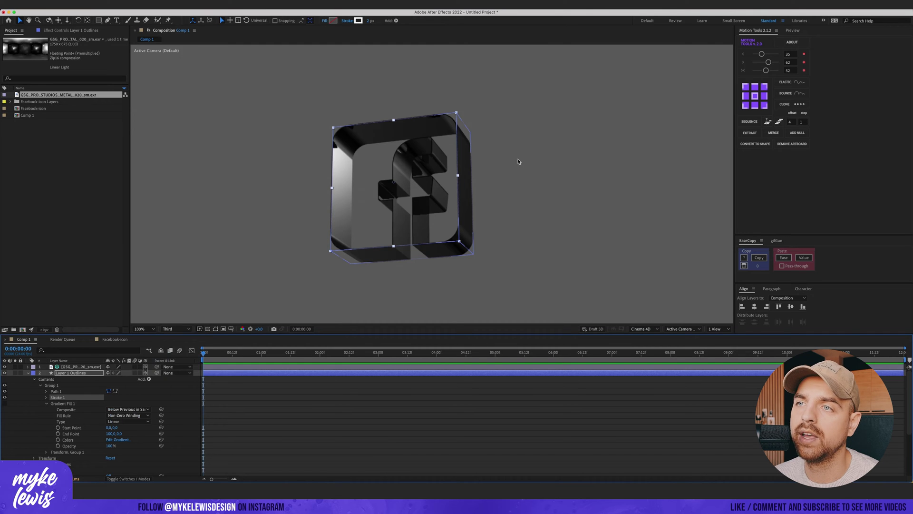
scroll(432, 175, up, 2)
key(comma)
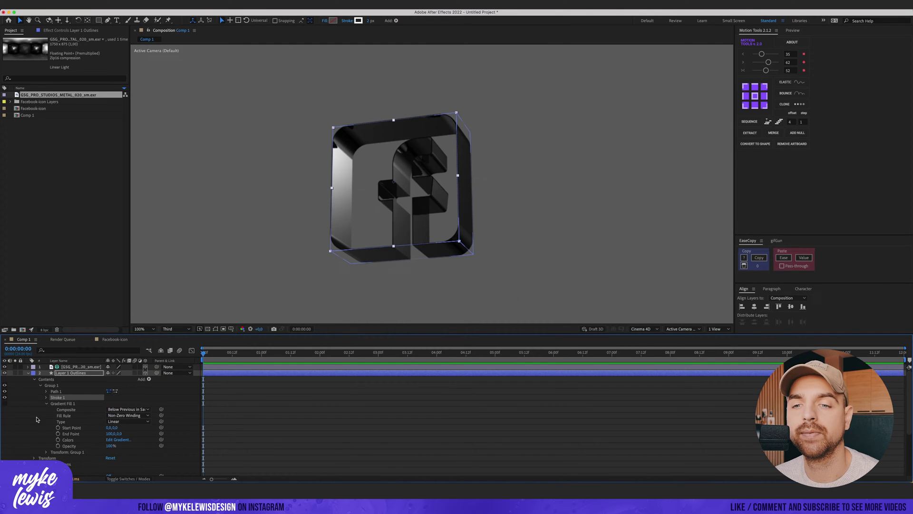
Step: Set the stroke width of the logo outlines to 10 px
click(46, 397)
drag(110, 422, 112, 424)
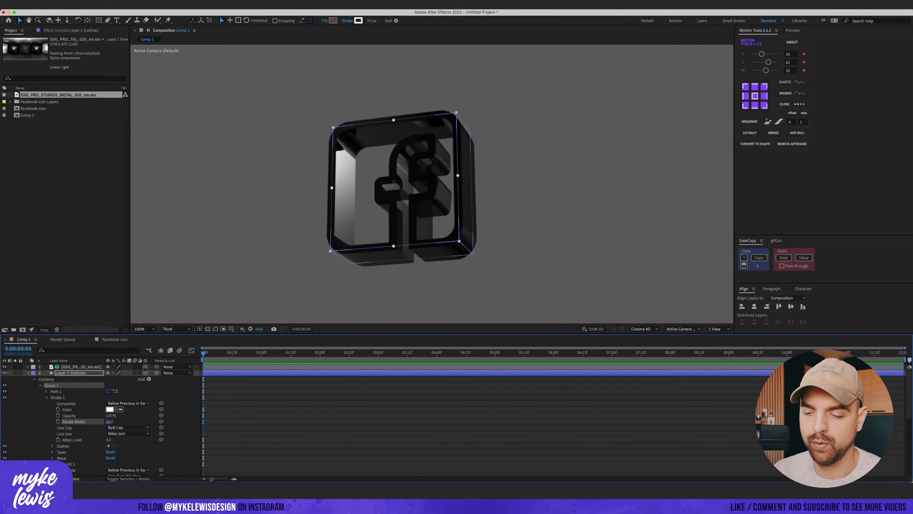
click(110, 421)
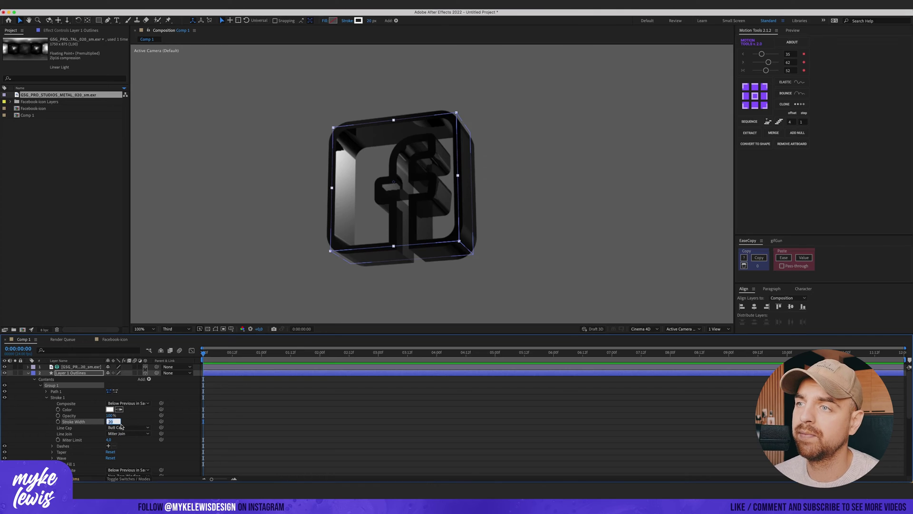
text(10)
key(Return)
click(46, 397)
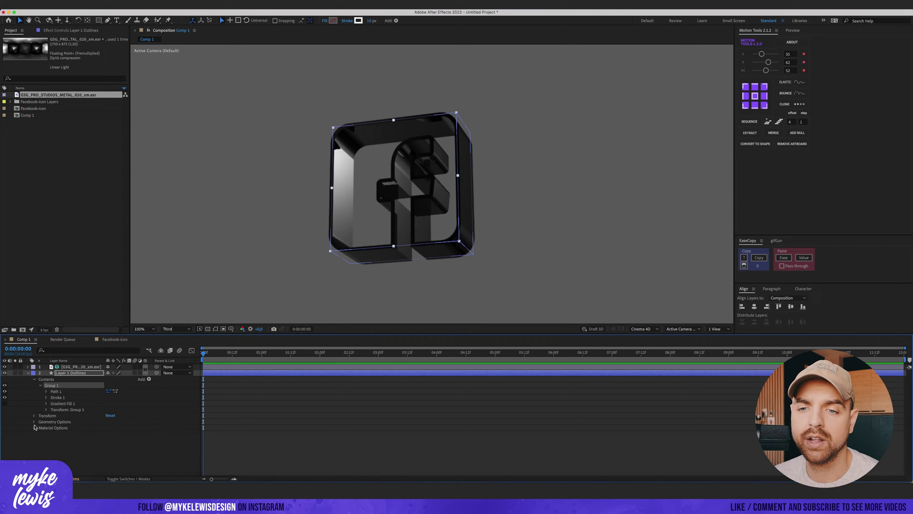
Step: Set the bevel style in the logo outlines' geometry options to Concave
click(34, 428)
click(34, 393)
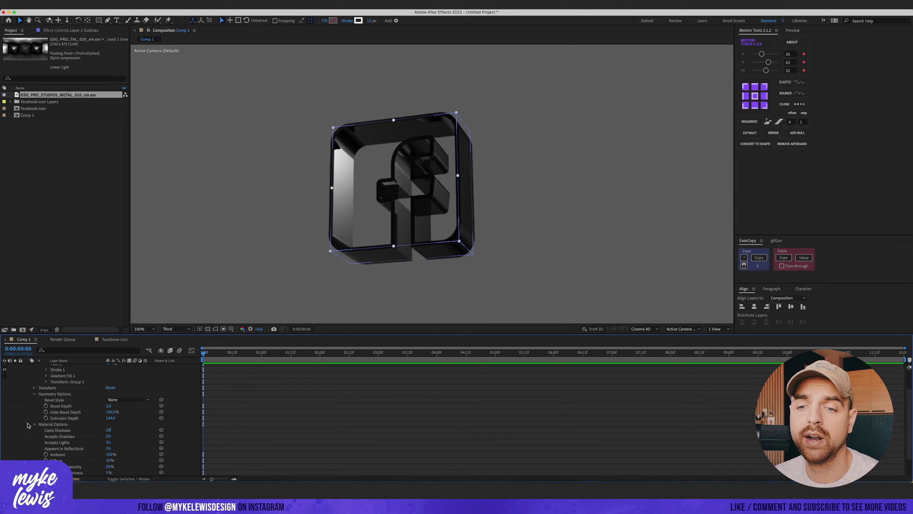
click(34, 425)
click(117, 427)
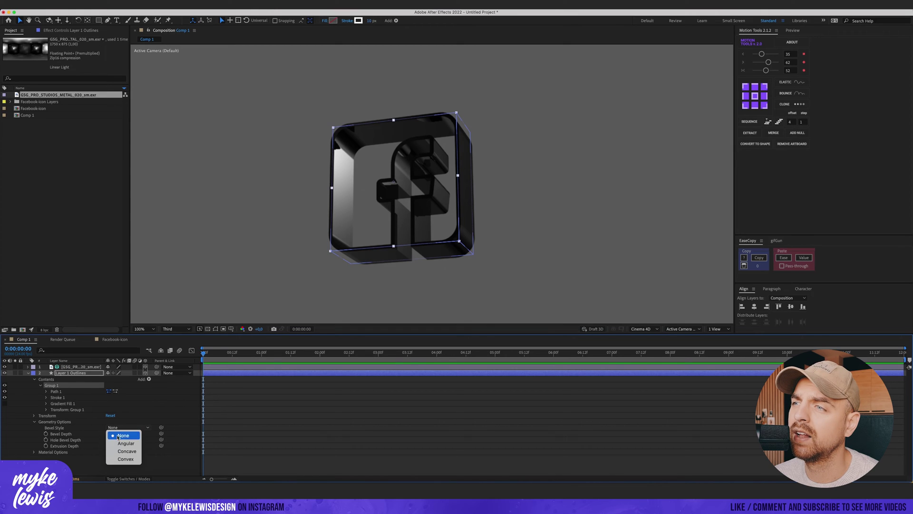
click(119, 451)
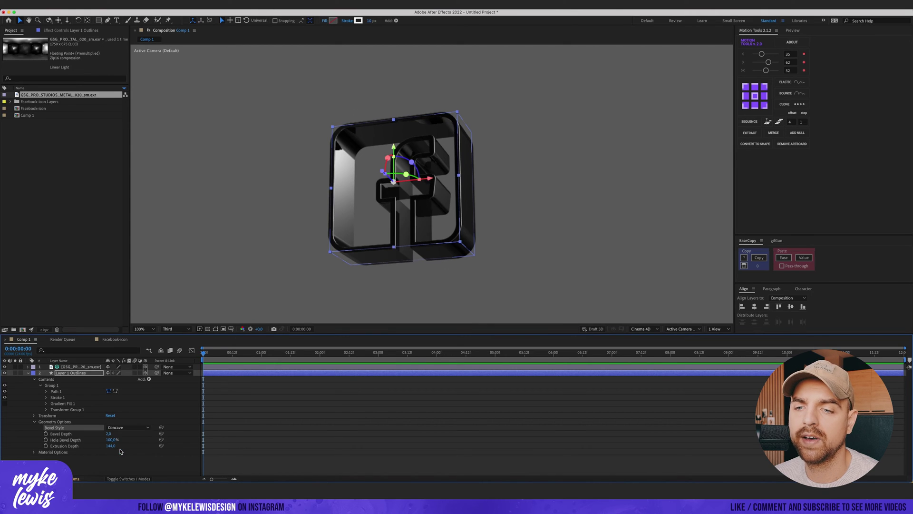
click(124, 428)
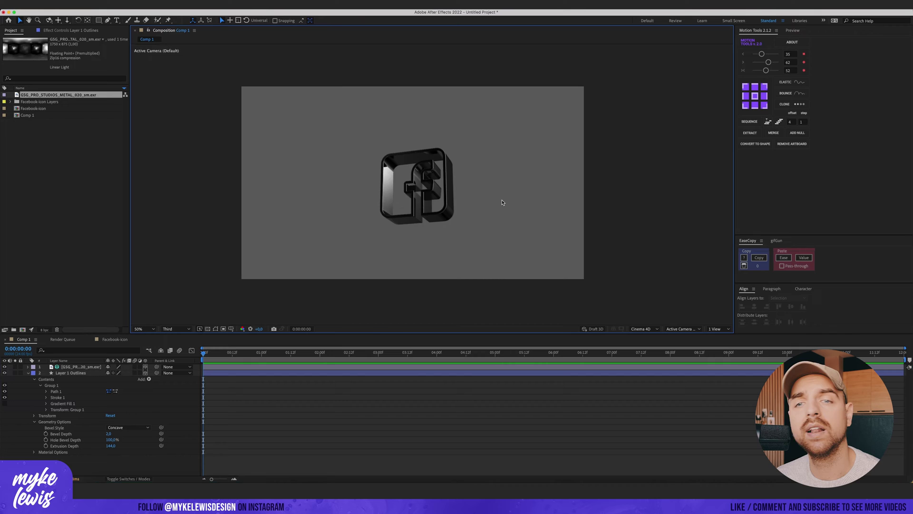
key(period)
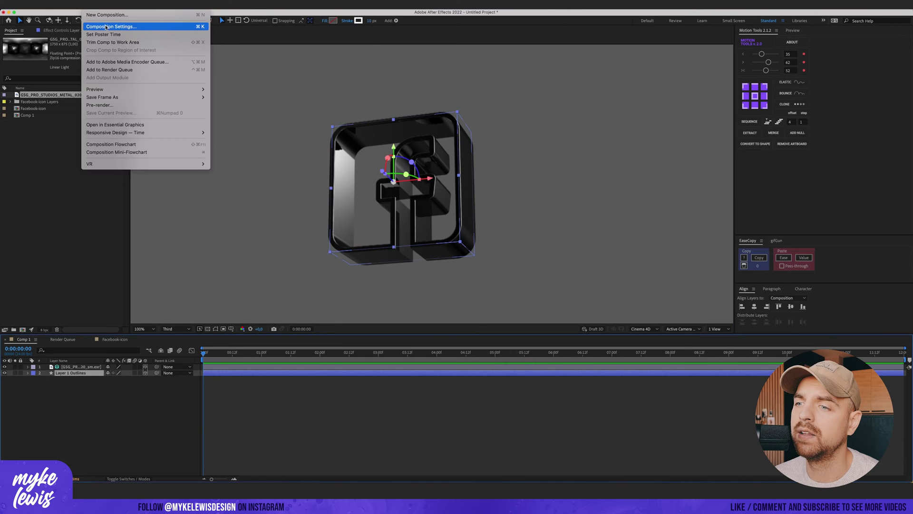
Step: Change the background colour of Comp 1 to a darker grey in the composition settings
click(107, 27)
click(310, 299)
drag(395, 306, 375, 319)
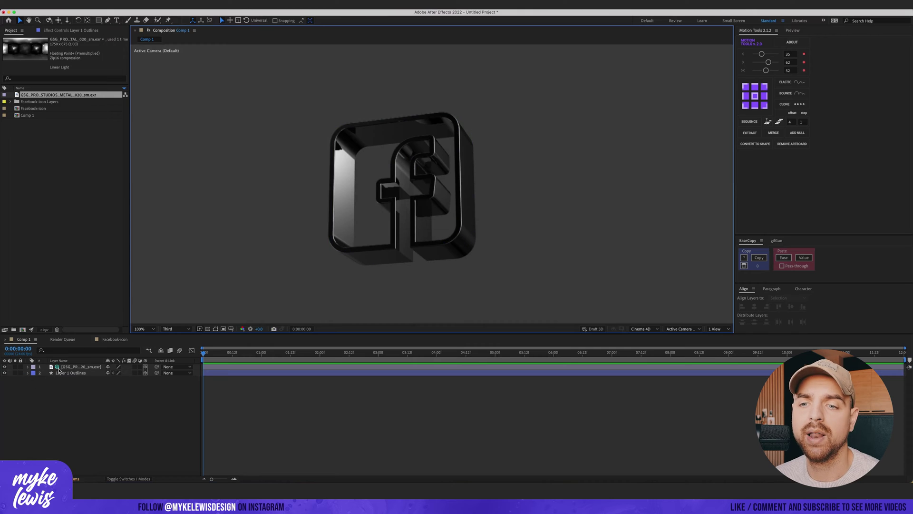
Step: Adjust the rotation of the HDRI environment layer to change the reflections on the bevelled logo
click(72, 367)
key(r)
drag(114, 379, 119, 391)
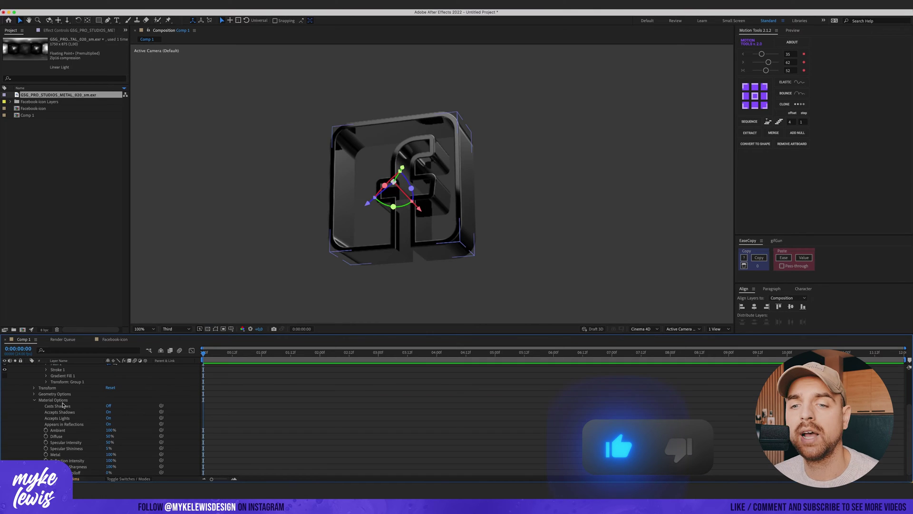
Step: Set the logo outlines' reflection sharpness to 5% and shift the logo slightly in the composition
click(111, 466)
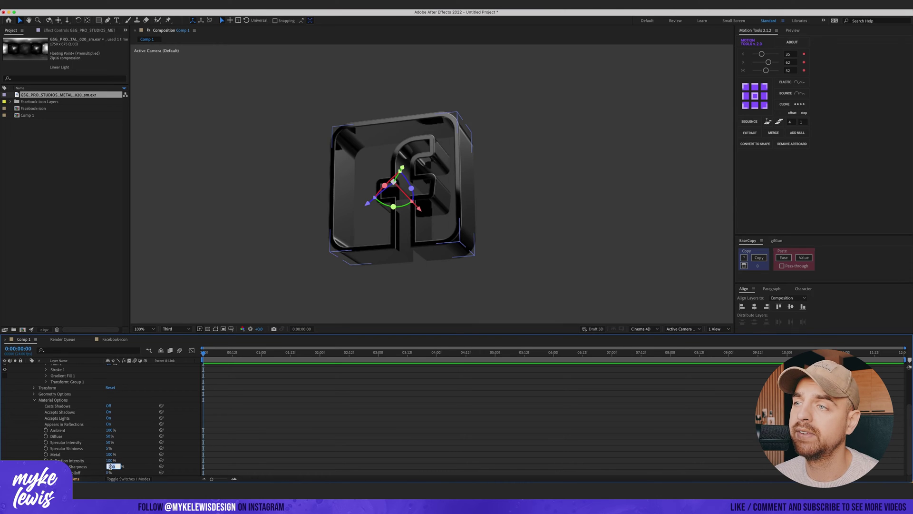
text(5)
key(Return)
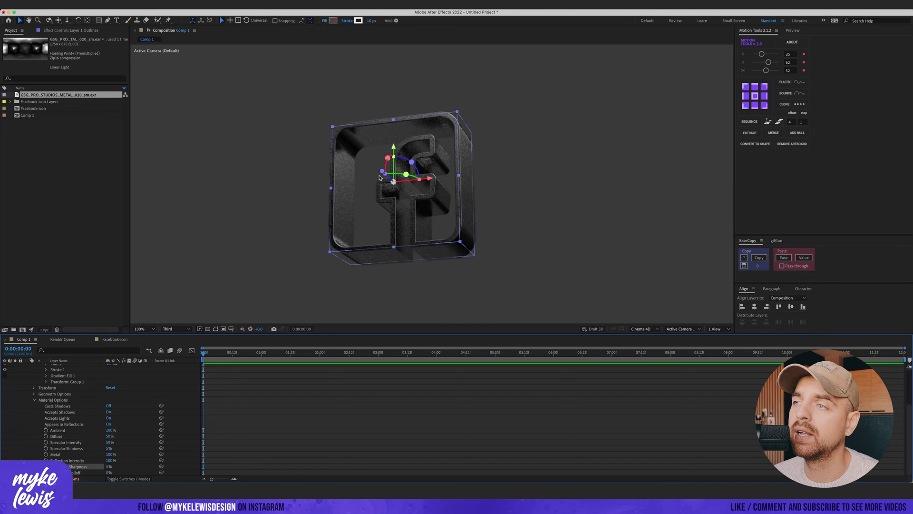
scroll(425, 161, up, 1)
drag(476, 154, 460, 161)
scroll(460, 161, down, 1)
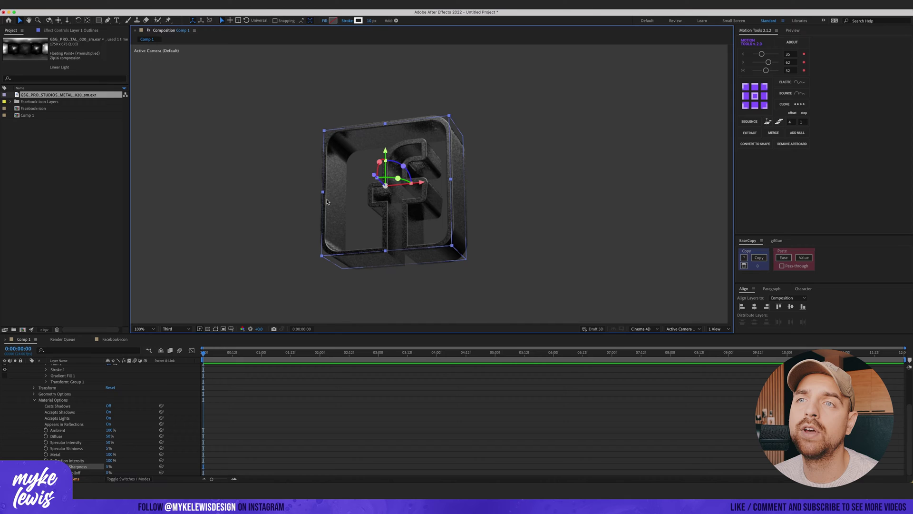
Step: Open the 3D renderer settings of Comp 1
click(97, 4)
click(115, 26)
click(327, 188)
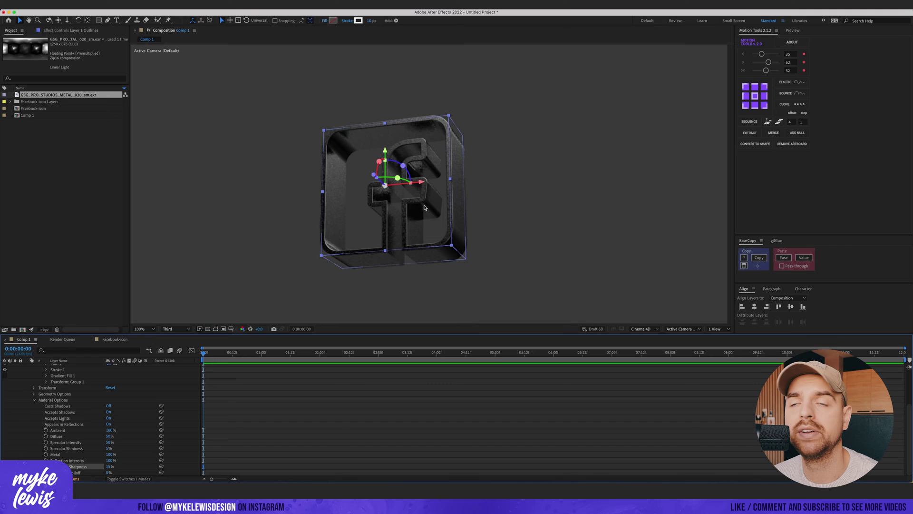
Step: Create a new composition, Comp 2, and place Comp 1 in it as a layer
scroll(21, 384, up, 3)
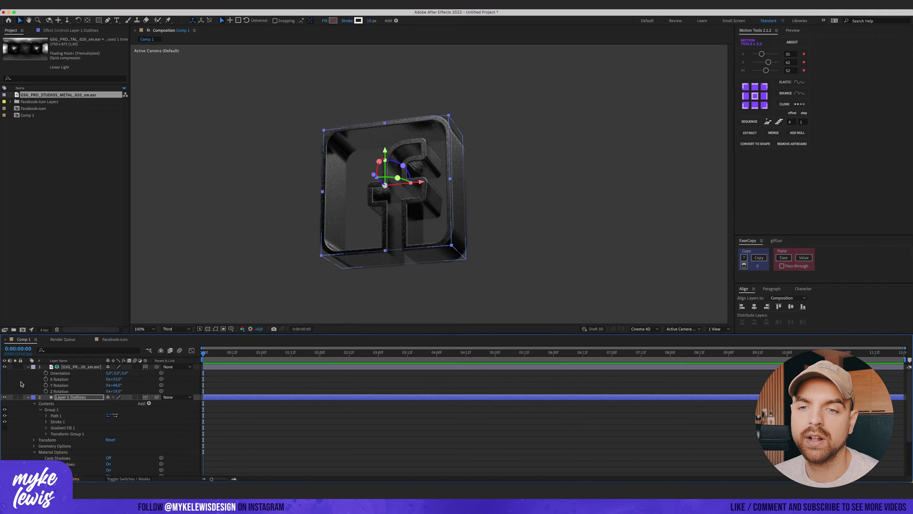
click(29, 398)
click(29, 366)
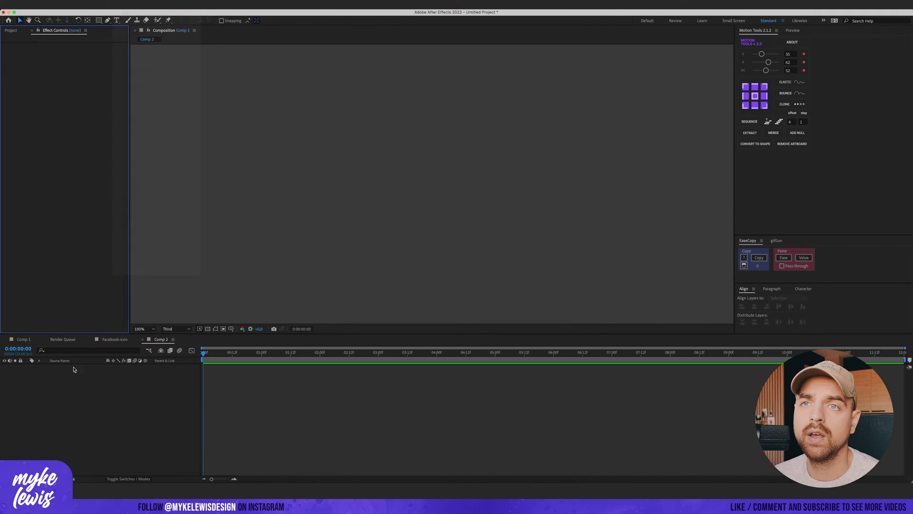
click(11, 30)
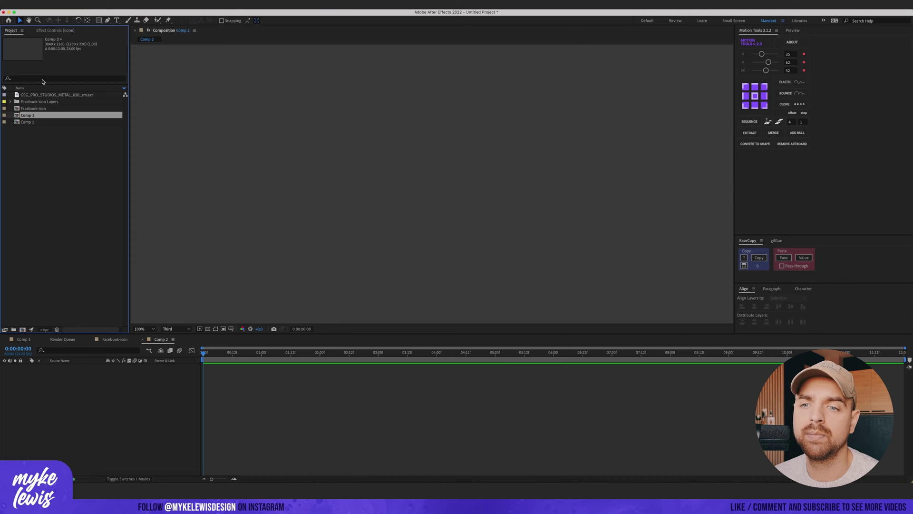
drag(32, 123, 63, 386)
scroll(435, 199, down, 1)
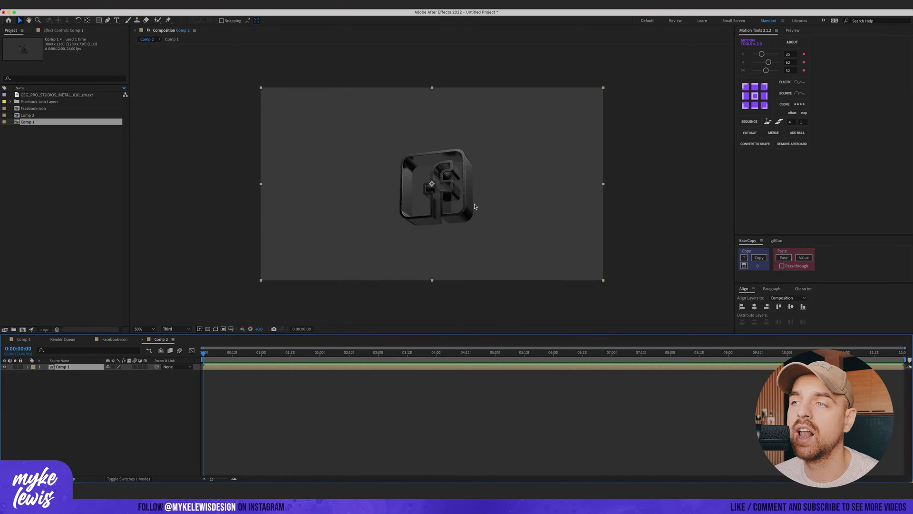
Step: Add a full-size dark blue solid to Comp 2 as a background beneath the Comp 1 layer
click(122, 5)
mouse_move(128, 16)
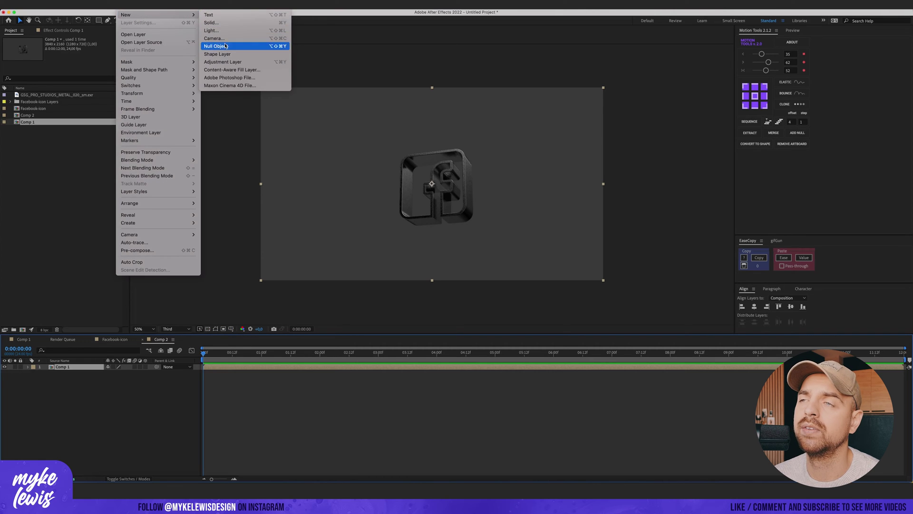
click(228, 46)
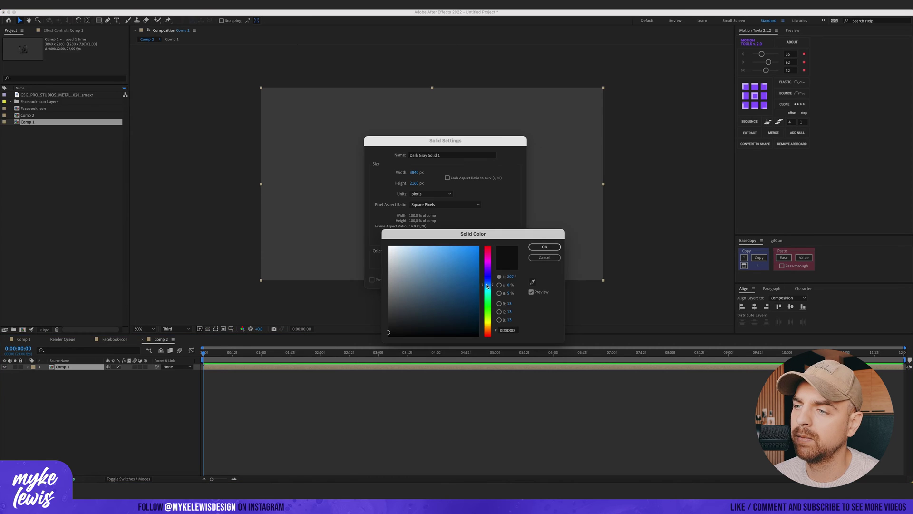
drag(487, 285, 487, 281)
click(463, 317)
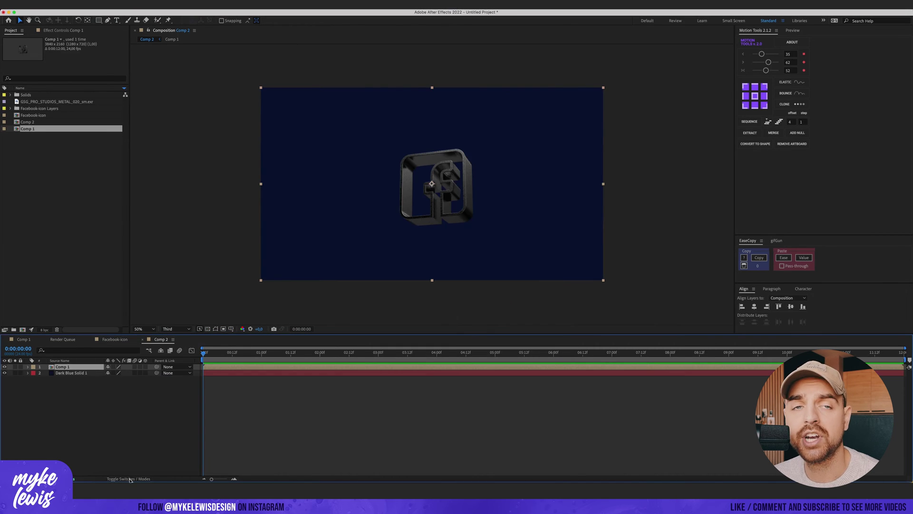
Step: Set the blending mode of the Comp 1 layer to Soft Light
click(130, 479)
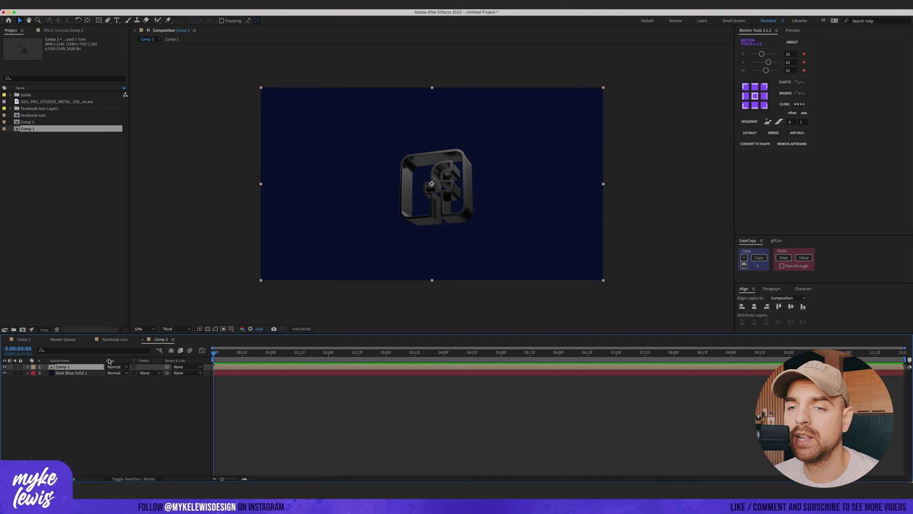
click(120, 367)
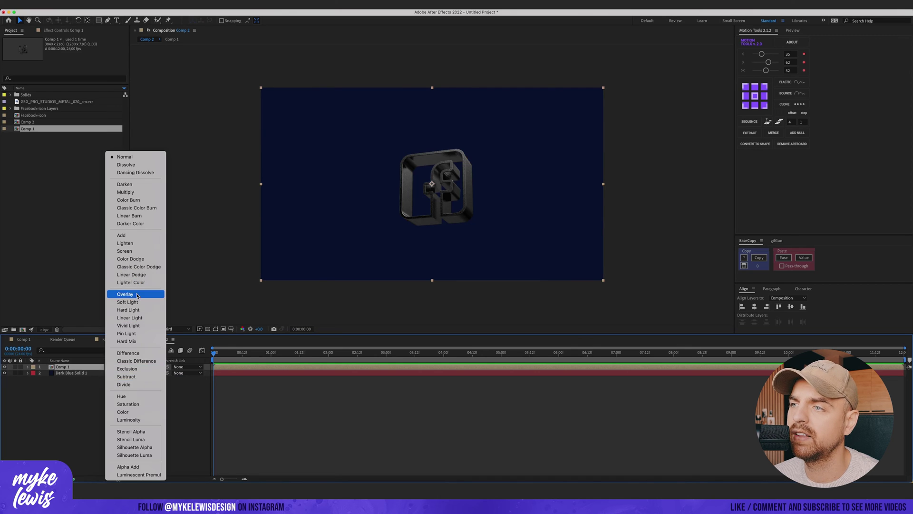
click(129, 294)
key(/)
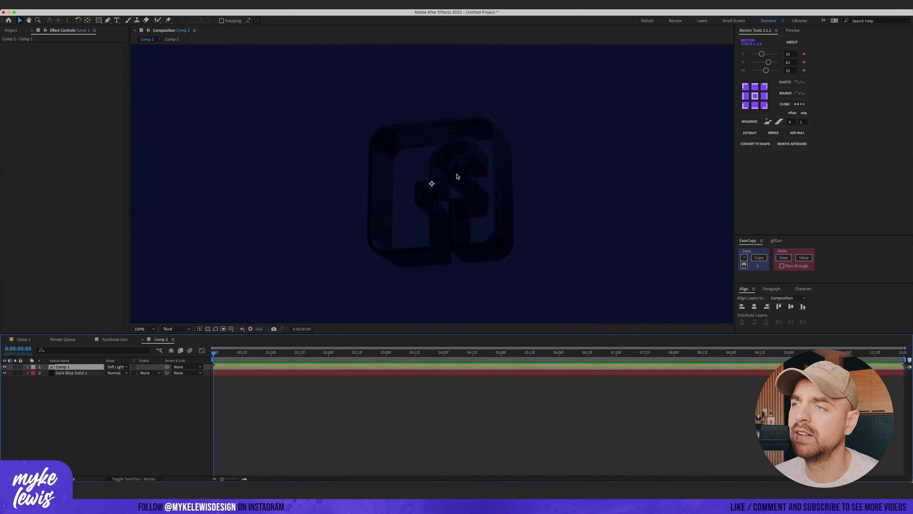
Step: Add an adjustment layer above the environment and logo layers in Comp 1
click(22, 340)
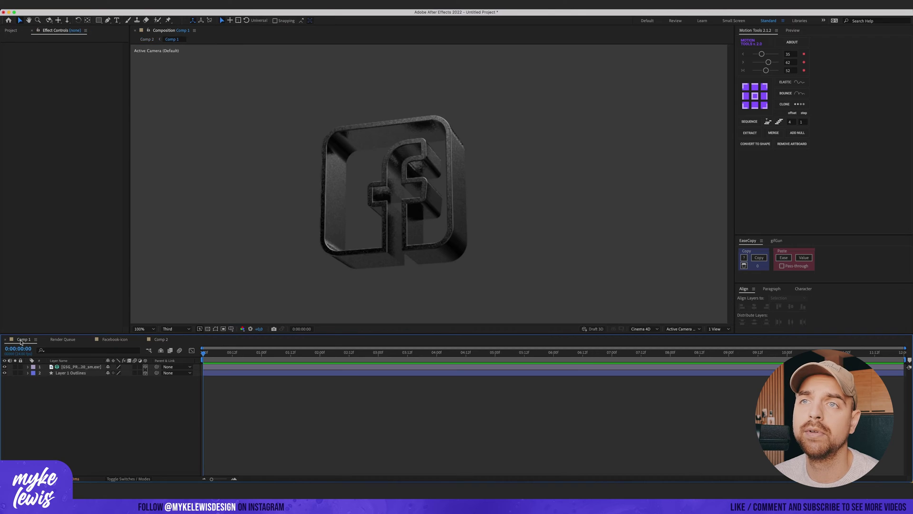
click(125, 5)
mouse_move(138, 15)
click(221, 62)
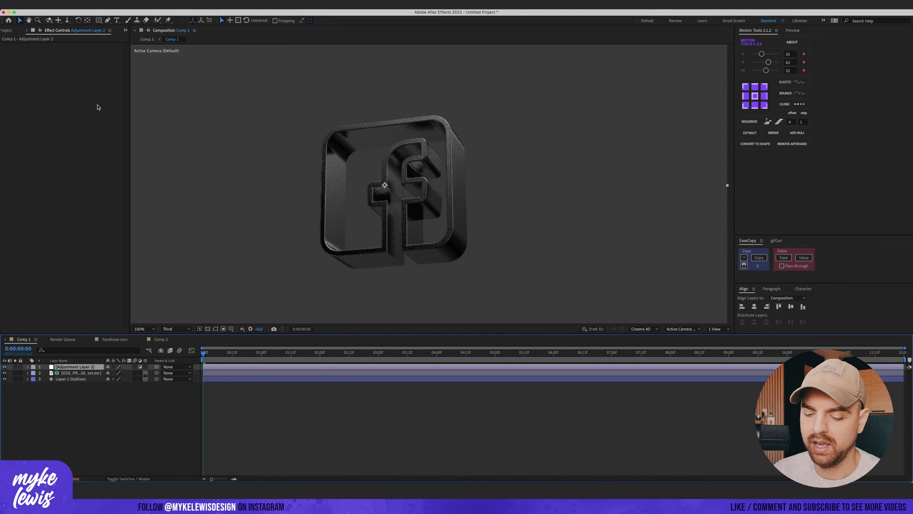
Step: Apply a Levels effect to Comp 1's adjustment layer and lower its input white to brighten the logo
click(78, 117)
key(ctrl+space)
text(lev)
key(Return)
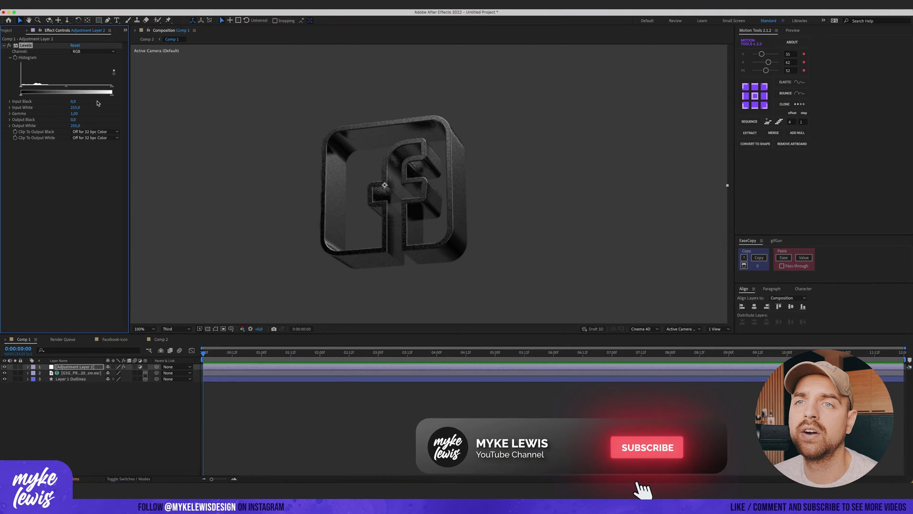
drag(113, 88, 74, 89)
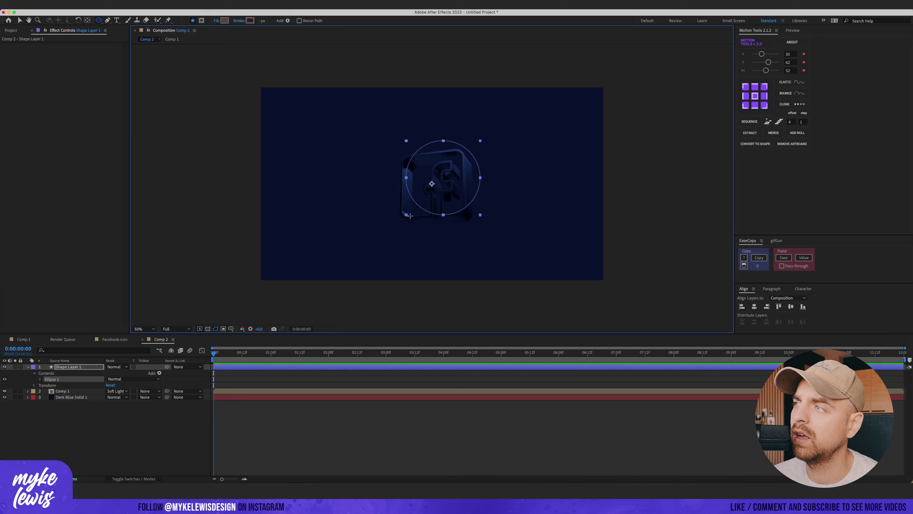
Step: Draw a white circle over the logo in Comp 2 and centre it
drag(408, 212, 388, 232)
click(755, 96)
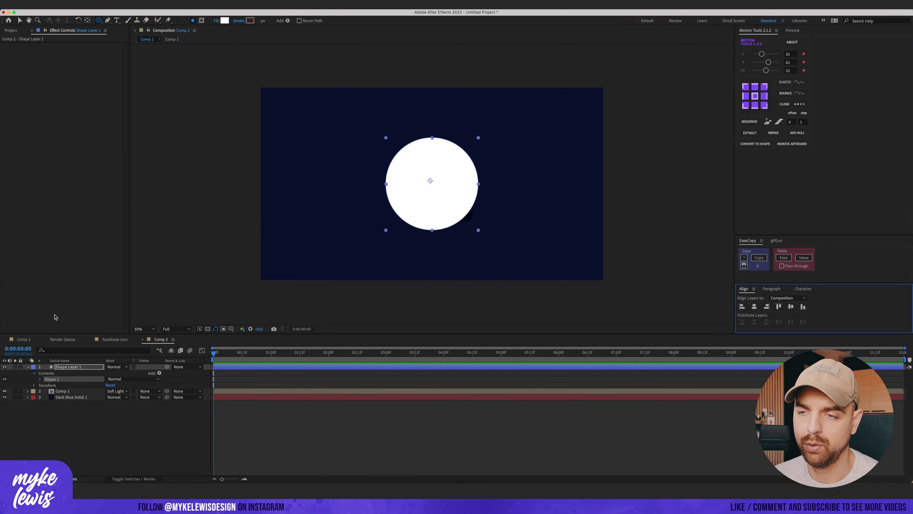
Step: Apply Fast Box Blur with a blur radius of 240 to the circle and place it beneath Comp 1 at 67% scale
click(77, 365)
key(ctrl+space)
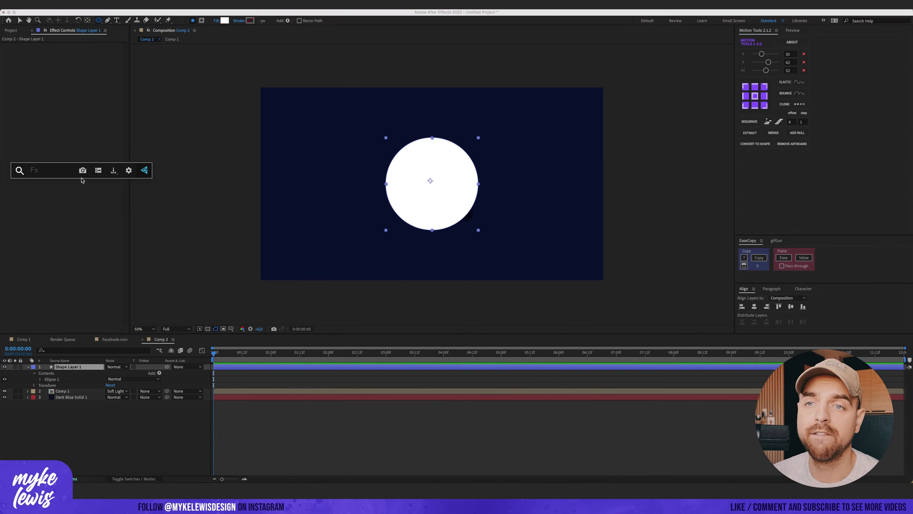
text(fast)
key(Return)
key(v)
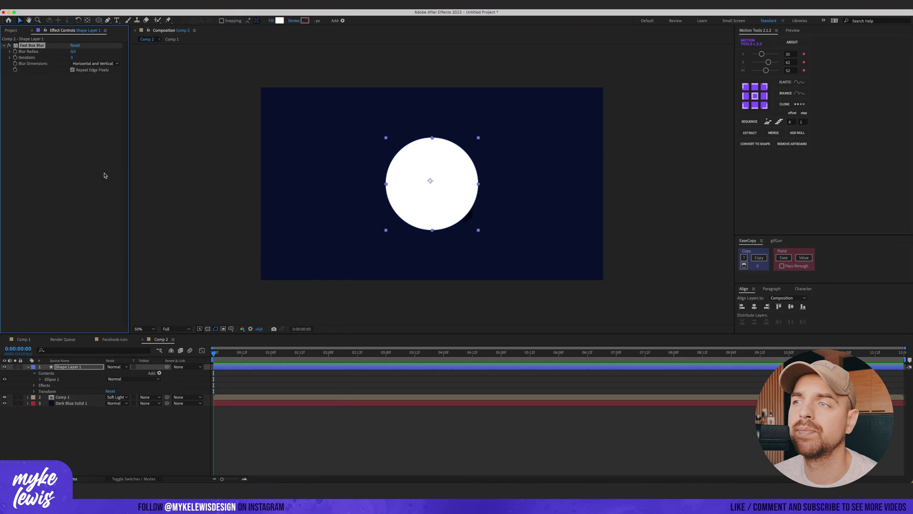
drag(74, 52, 84, 370)
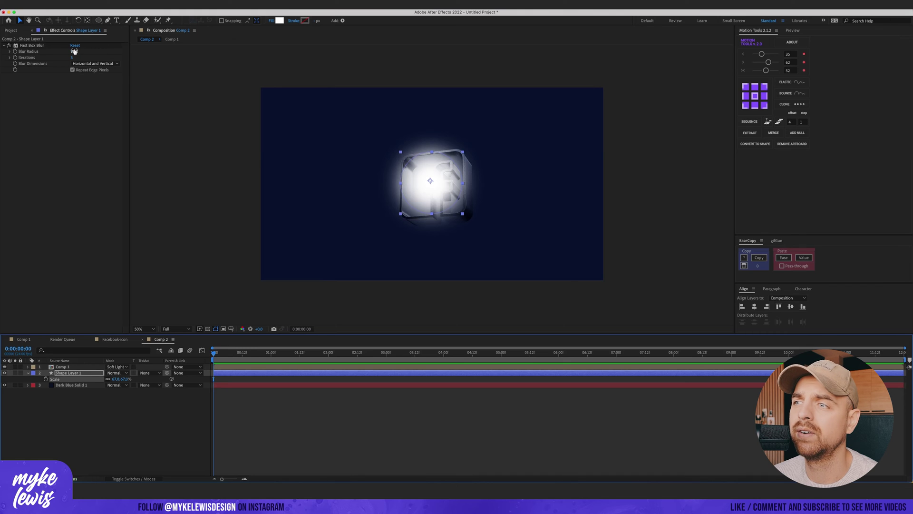
drag(74, 52, 683, 49)
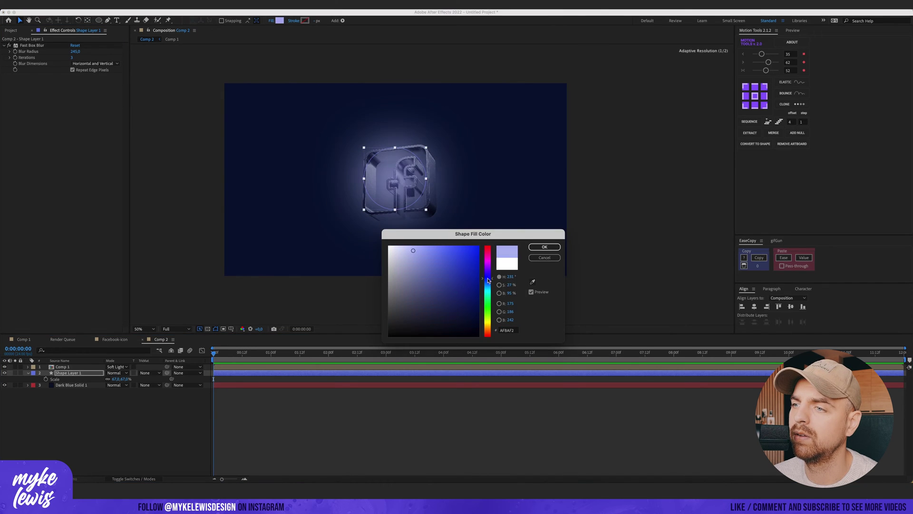
Step: Change the blurred circle's fill colour to a light blue
drag(488, 278, 488, 279)
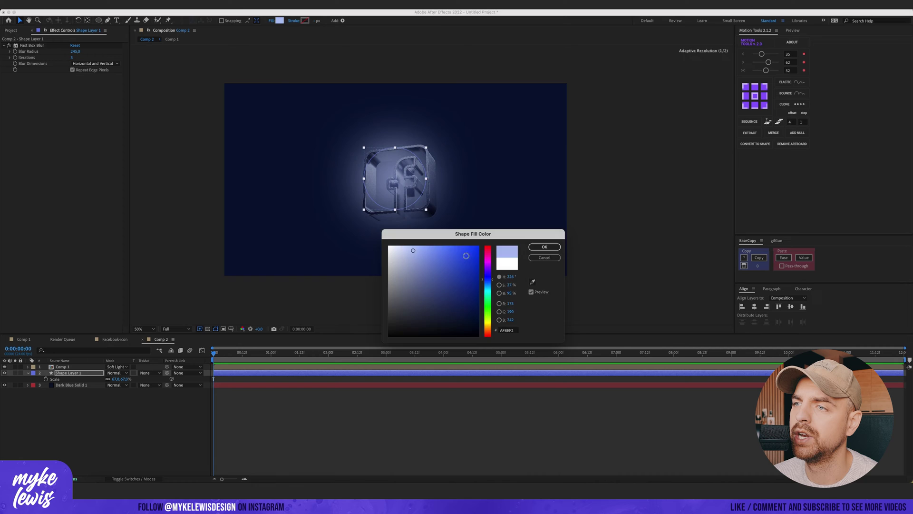
click(545, 247)
click(599, 188)
Step: Add an adjustment layer on top in Comp 2 and apply the Deep Glow effect to it
scroll(468, 189, up, 1)
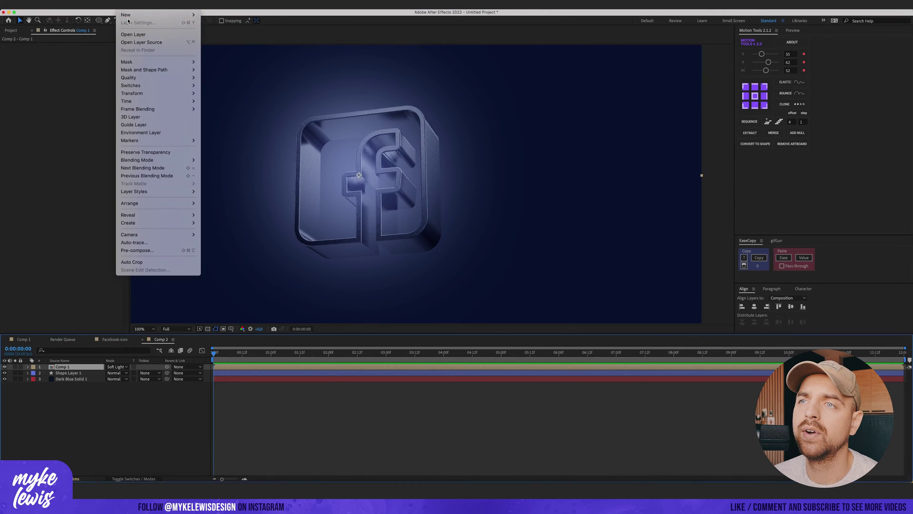
mouse_move(138, 14)
click(221, 62)
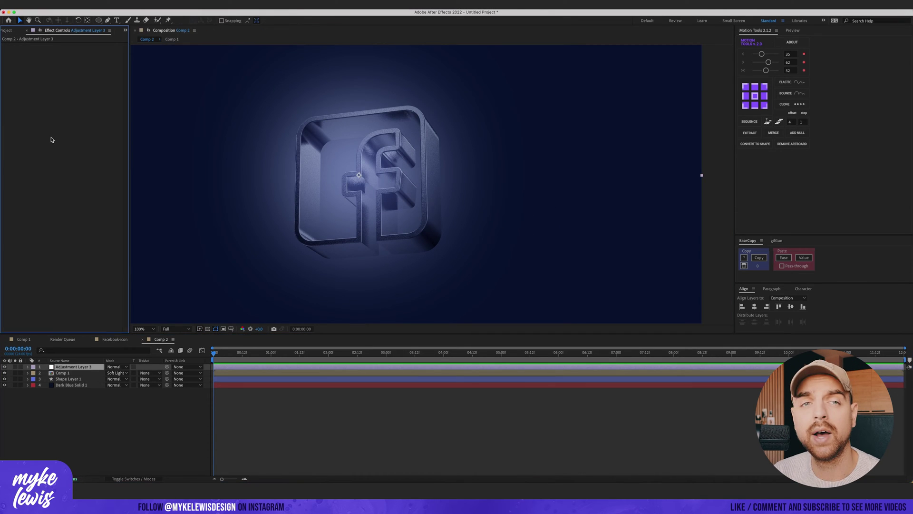
key(ctrl+space)
text(depp)
key(BackSpace)
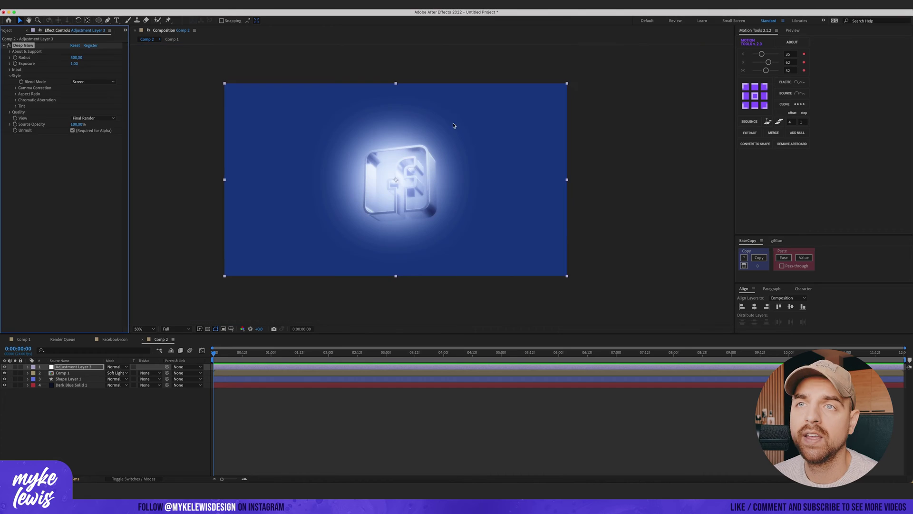
Step: Change the colour of the dark blue background solid to a darker navy blue
click(91, 385)
click(126, 5)
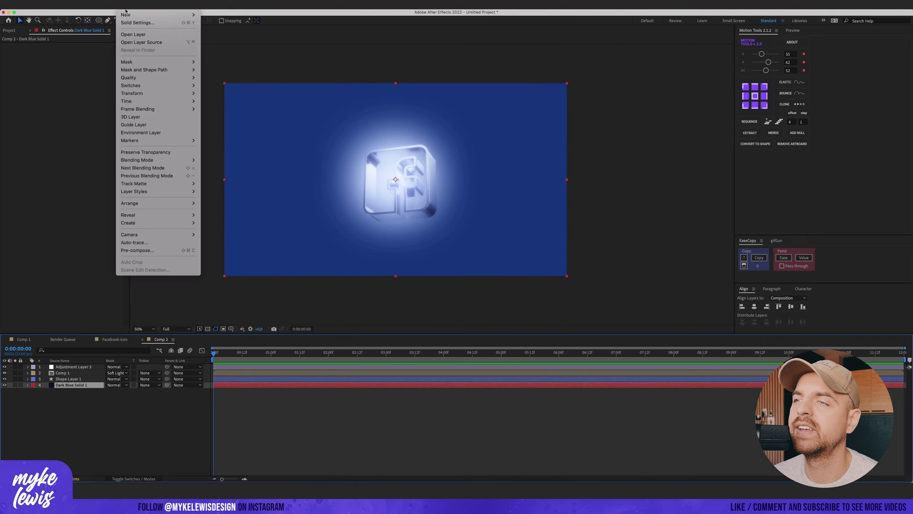
click(138, 22)
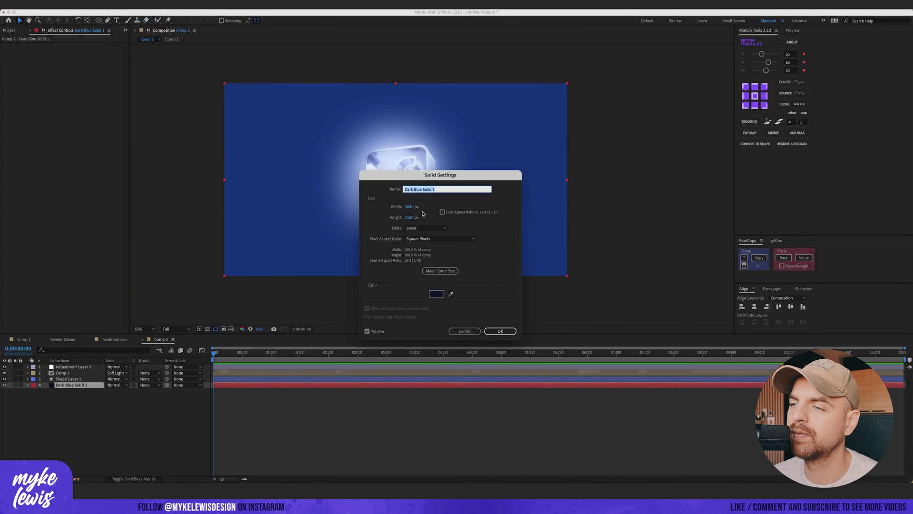
click(435, 294)
click(542, 246)
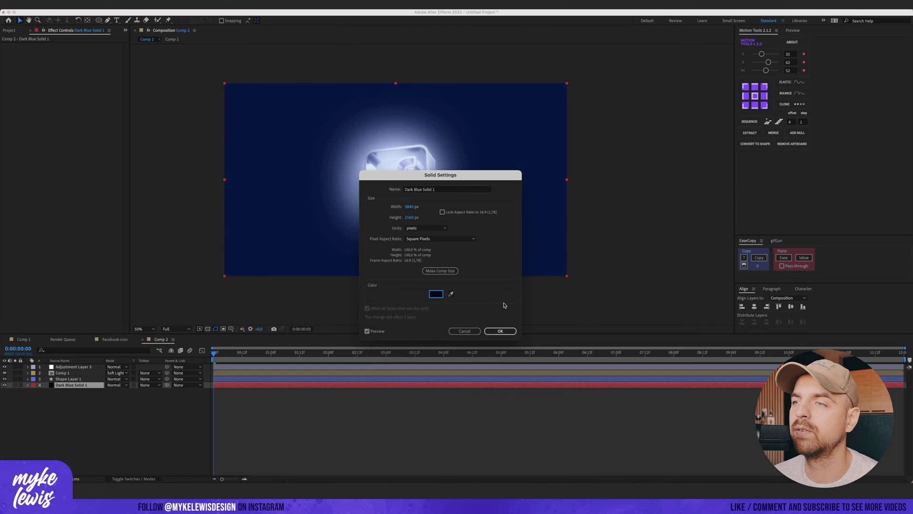
click(500, 331)
Step: Reduce the opacity of the blurred circle on Shape Layer 1 to soften the glow behind the logo
click(81, 380)
key(t)
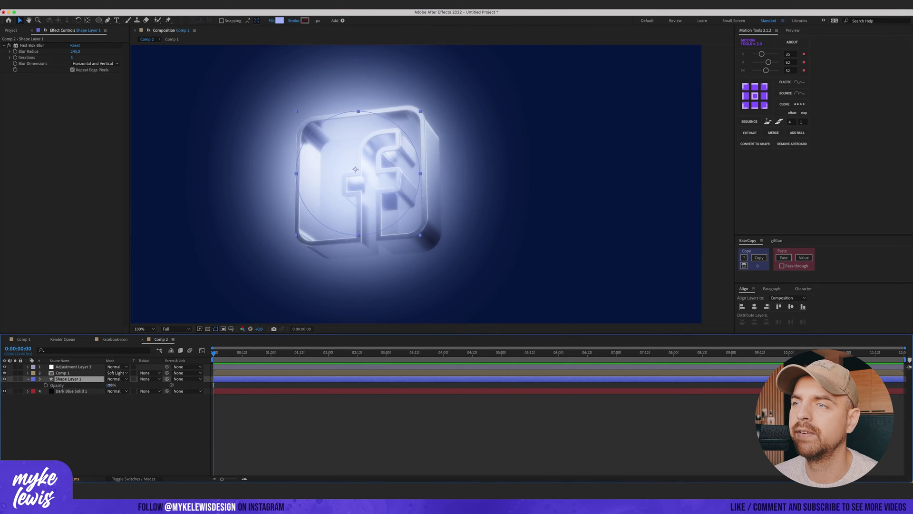
drag(110, 384, 90, 385)
Step: Try Deep Glow input thresholds of 50% and 20% on the adjustment layer
click(73, 367)
click(10, 69)
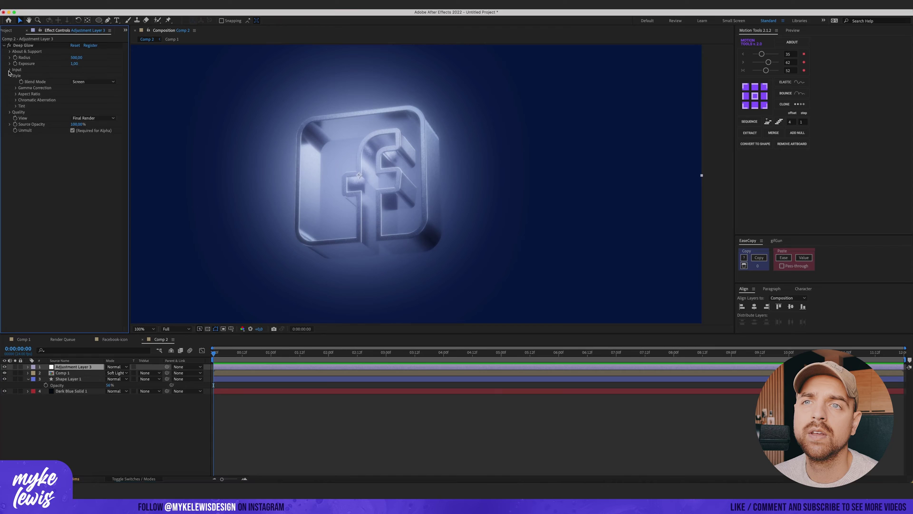
click(76, 76)
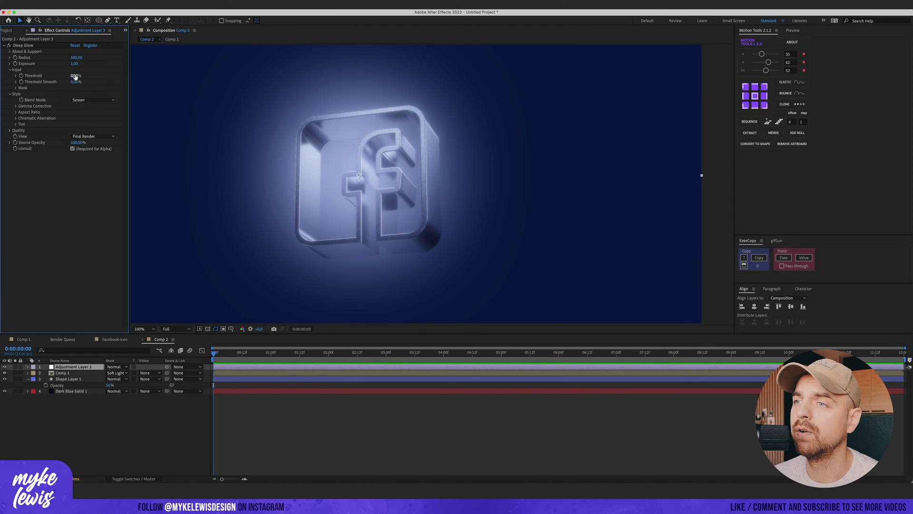
text(50)
key(Return)
click(77, 75)
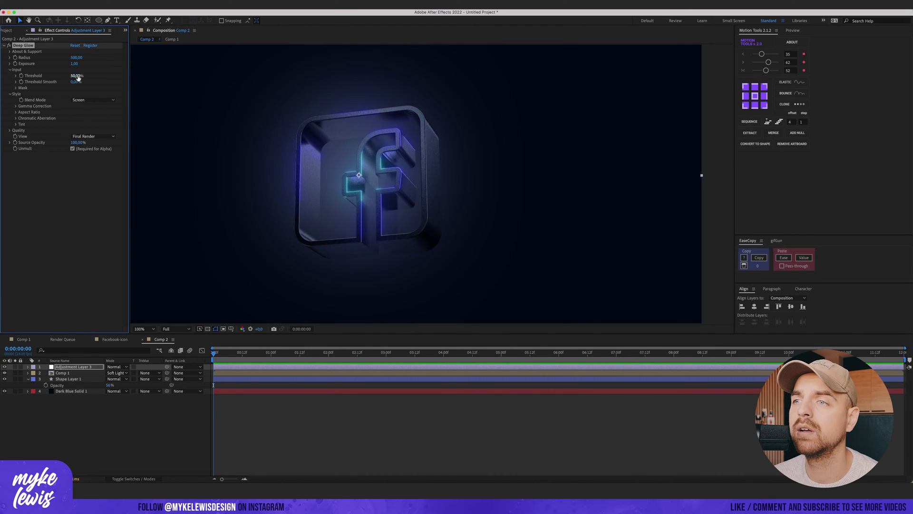
text(20)
key(Return)
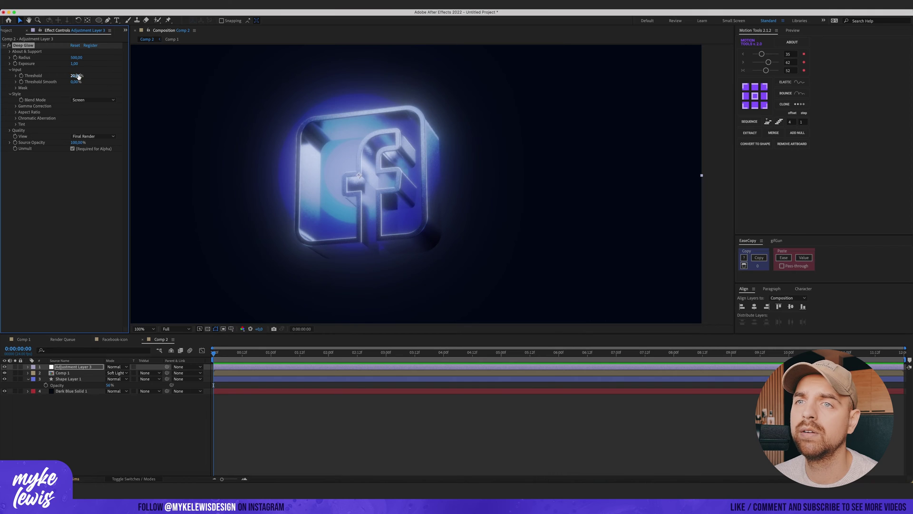
Step: Set Deep Glow's Threshold Smooth to 100% and enable its Red & Blue chromatic aberration
mouse_move(78, 81)
mouse_down()
mouse_move(153, 78)
mouse_move(73, 75)
mouse_up()
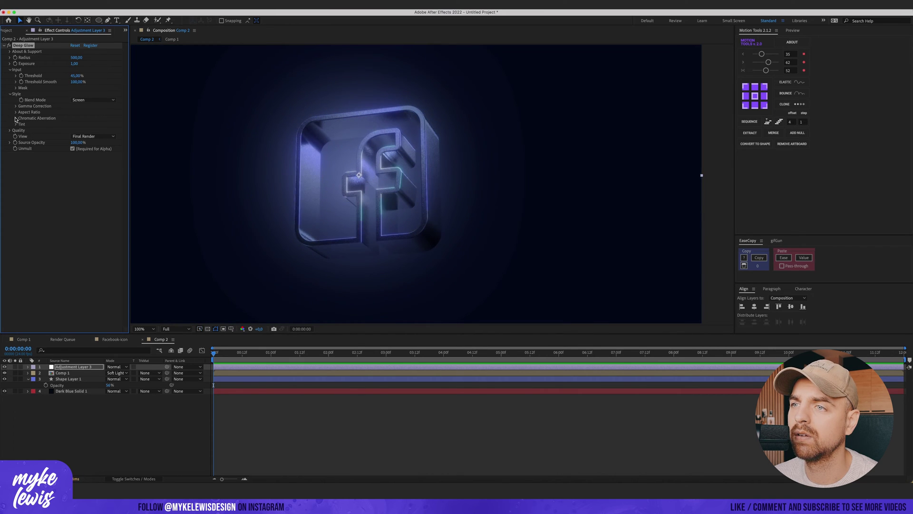
click(16, 119)
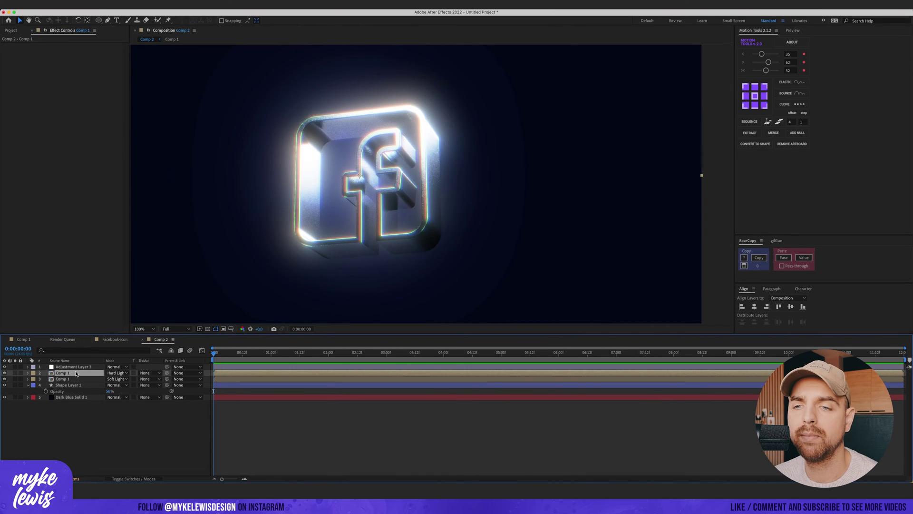
Step: Duplicate Comp 1 in Hard Light mode and set the copy's opacity to 27%
key(t)
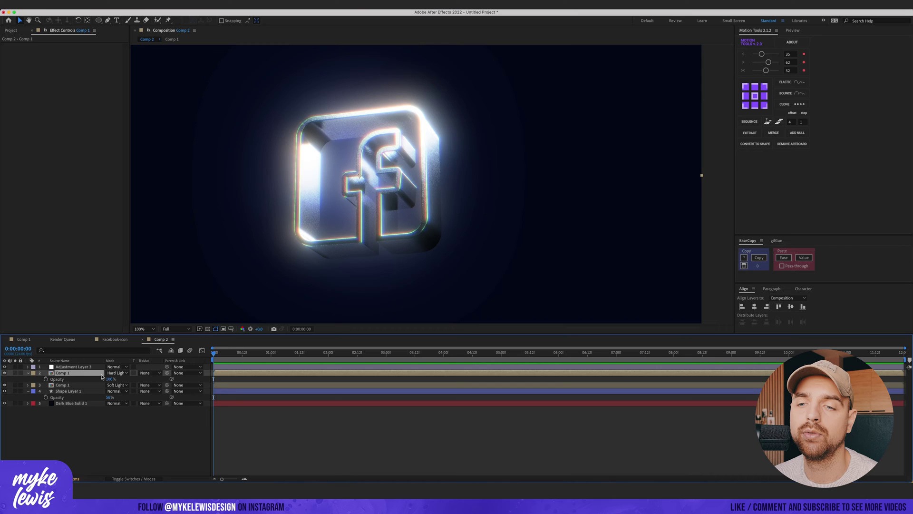
drag(109, 379, 80, 379)
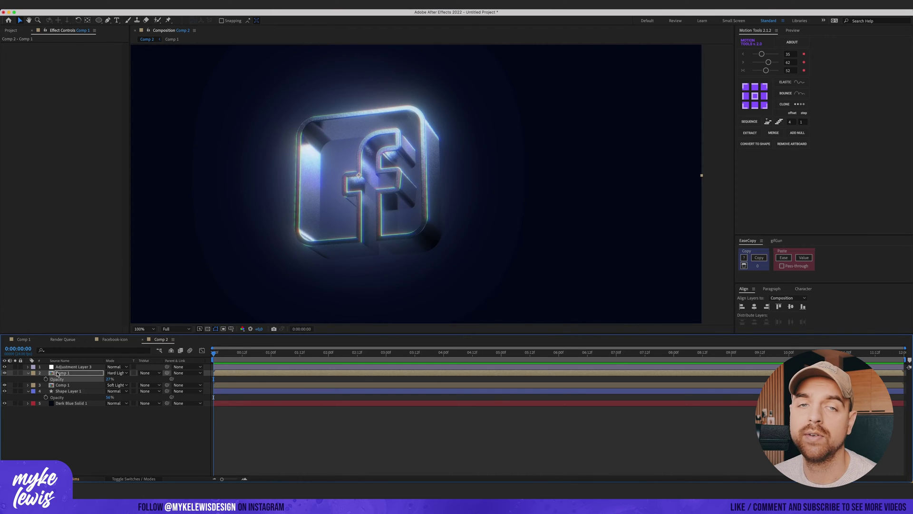
Step: Add another adjustment layer on top with a Curves effect and bend its RGB curve into a slight S for more contrast
click(59, 368)
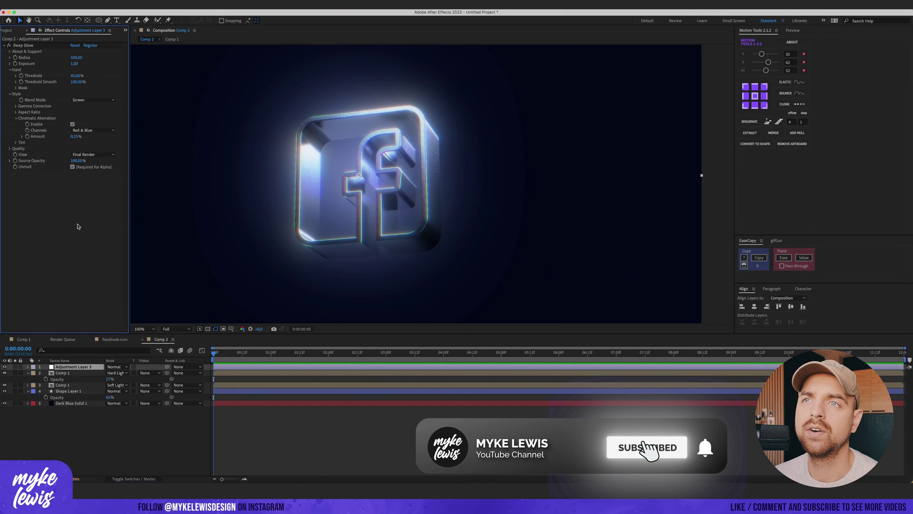
key(super+alt+y)
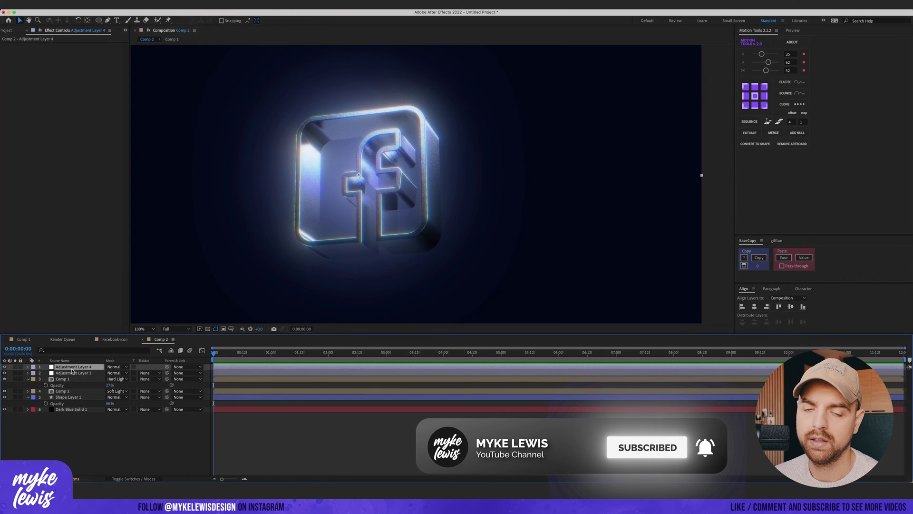
key(ctrl+space)
text(curv)
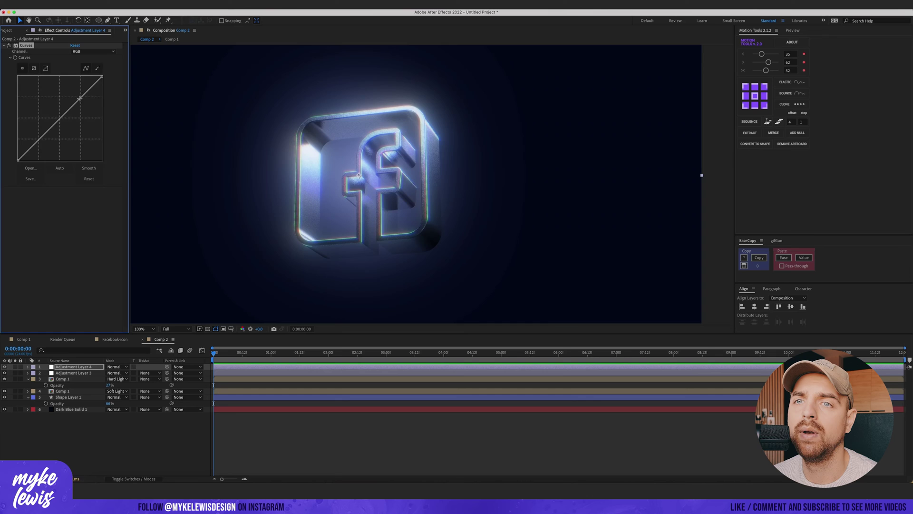
drag(80, 98, 78, 96)
drag(44, 129, 44, 139)
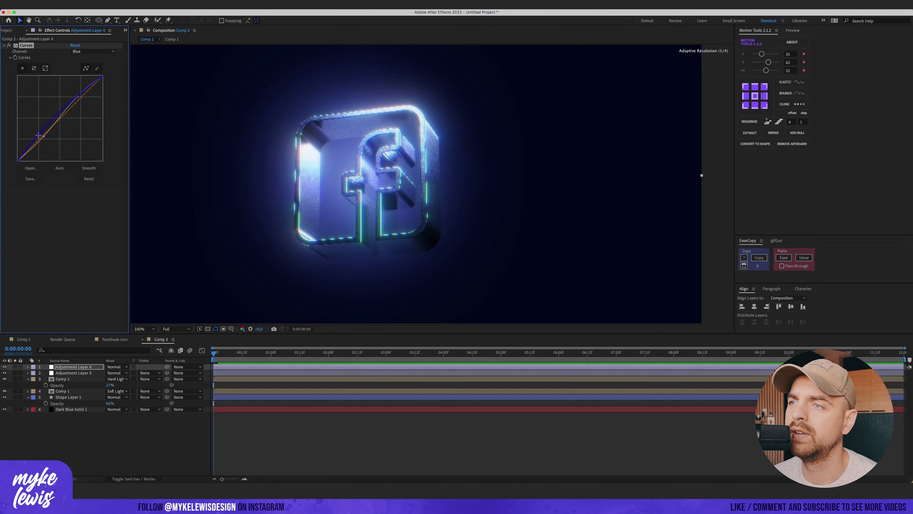
Step: Fine-tune the Blue, Green and Red channel curves of the Curves effect to grade the logo's highlights and shadows
drag(76, 97, 77, 99)
click(93, 52)
click(81, 70)
drag(42, 134, 44, 136)
click(94, 51)
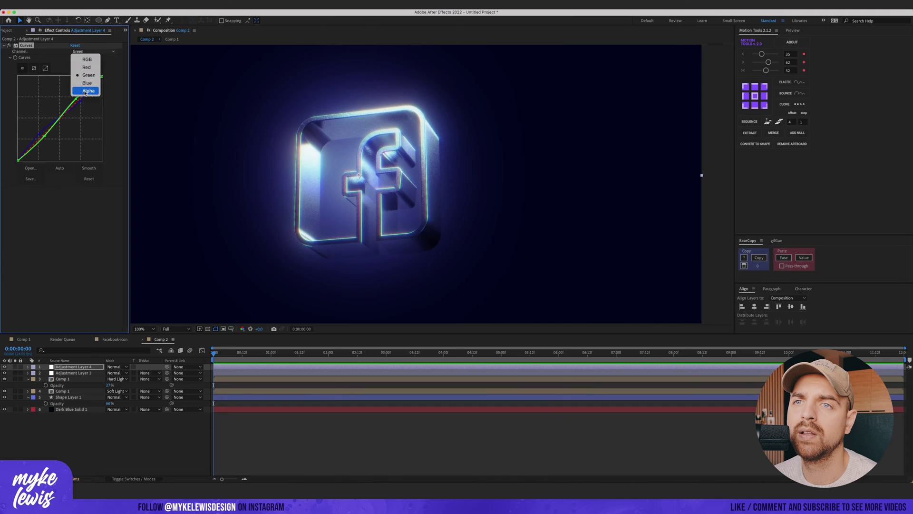
click(81, 59)
drag(84, 94, 86, 94)
drag(42, 135, 40, 137)
scroll(415, 186, down, 1)
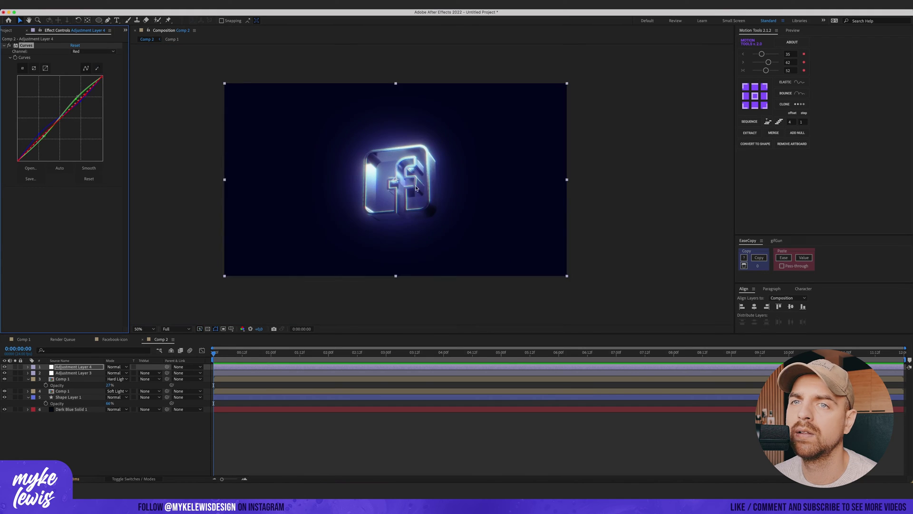
scroll(427, 194, up, 1)
Step: Duplicate the Hard Light copy of Comp 1 and set the new copy's blending mode to Linear Dodge
click(64, 380)
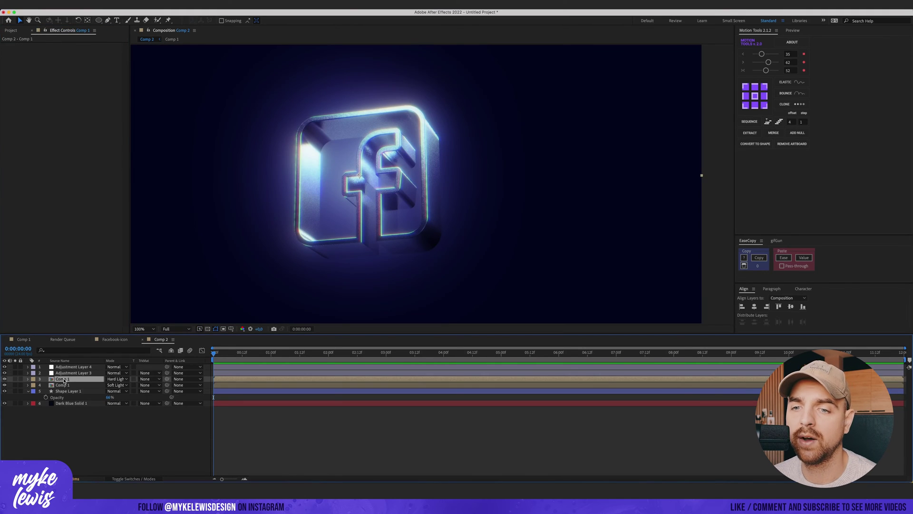
key(ctrl+d)
click(115, 379)
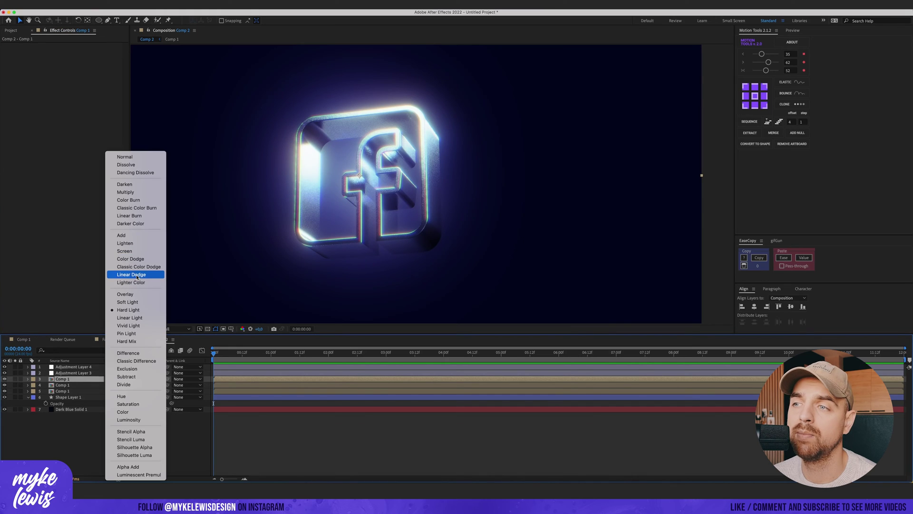
click(131, 275)
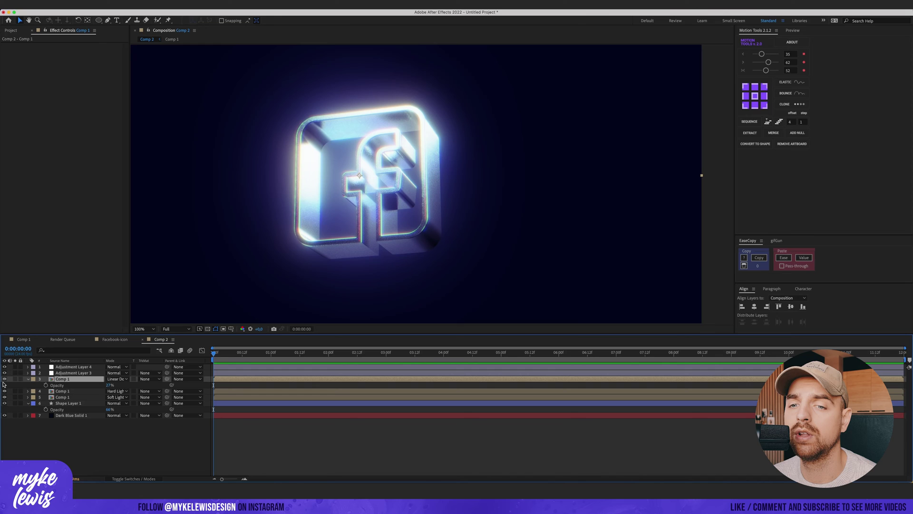
click(28, 379)
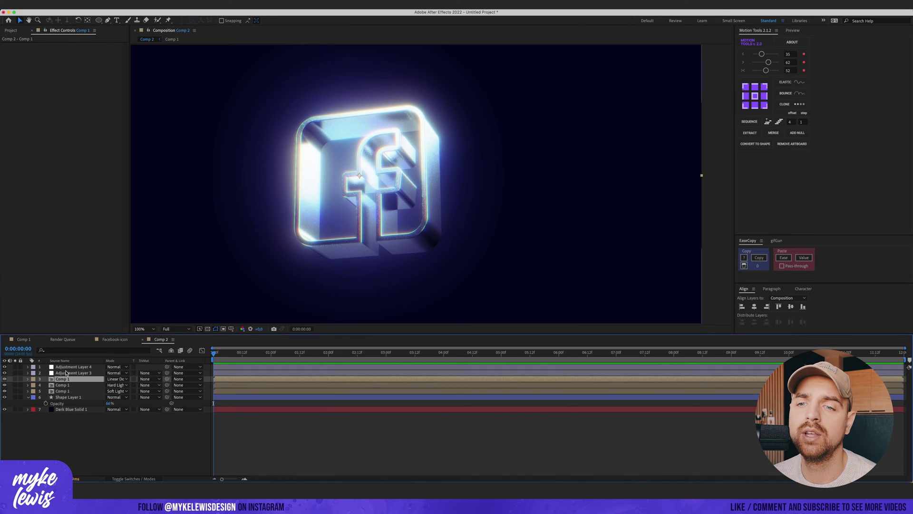
Step: Lower Deep Glow's exposure to 0.50 and slightly reduce the opacity of the Linear Dodge copy of Comp 1
click(69, 366)
click(73, 373)
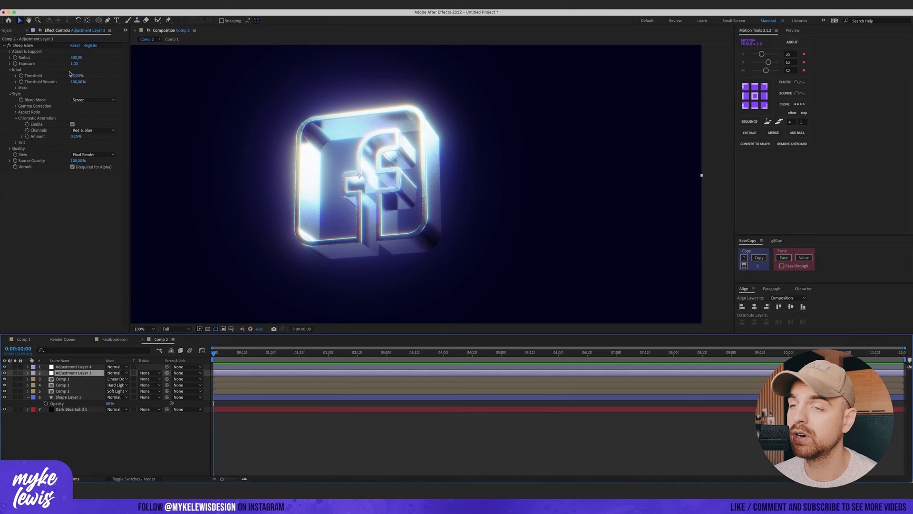
click(71, 379)
key(t)
key(comma)
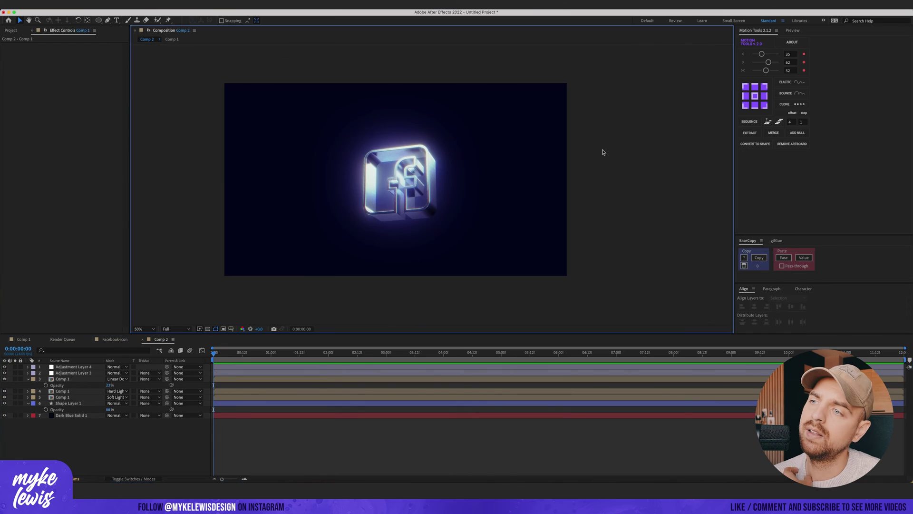
Step: Add a new adjustment layer on top and rename the adjustment layer holding Deep Glow as DEEPGLOW
key(super+alt+y)
key(period)
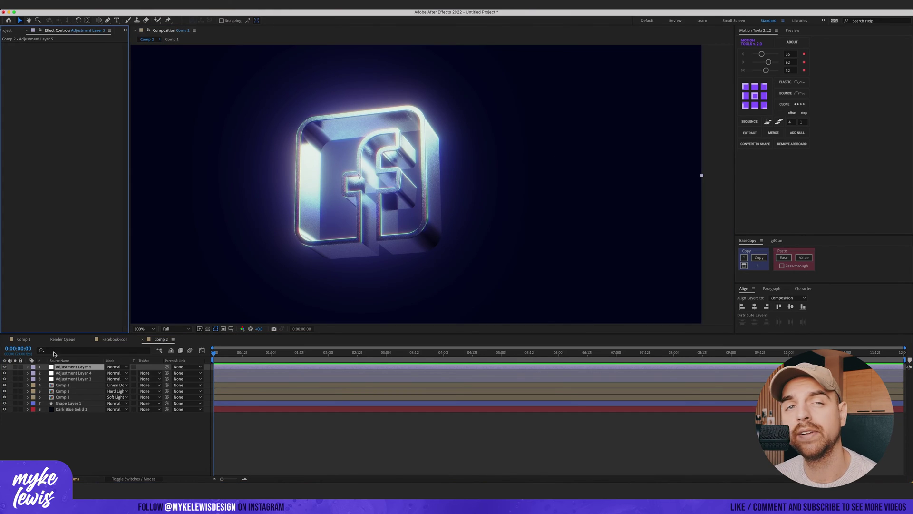
click(75, 379)
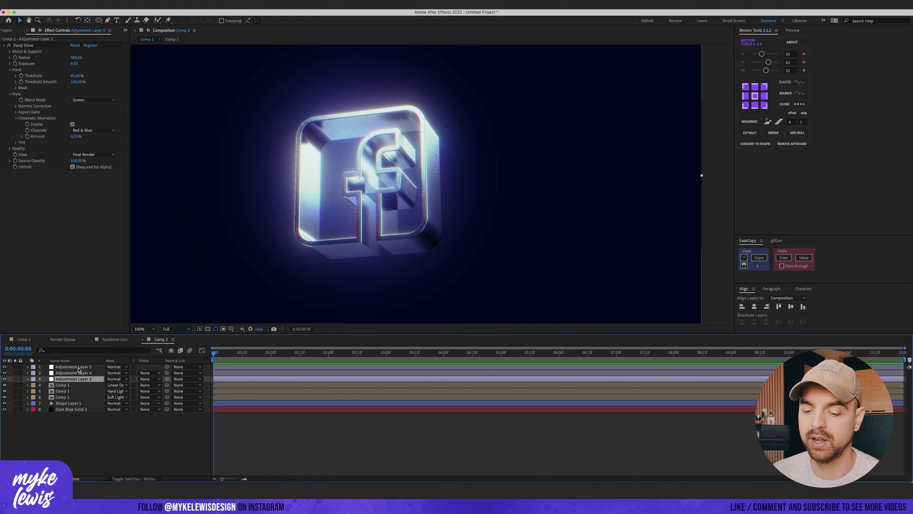
key(Return)
text(DEEP)
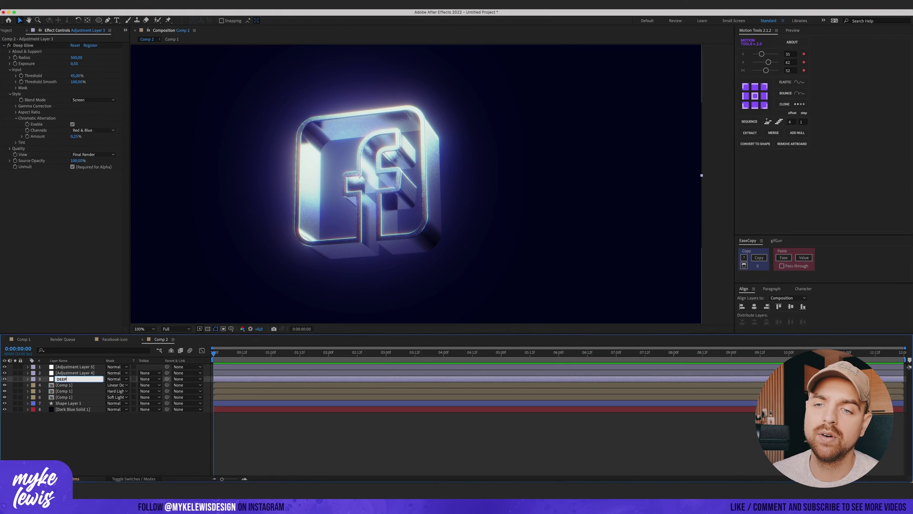
text(GLOW)
key(Return)
Step: Rename the Curves adjustment layer as CC and the topmost adjustment layer as NOISE
click(75, 373)
key(Return)
text(C)
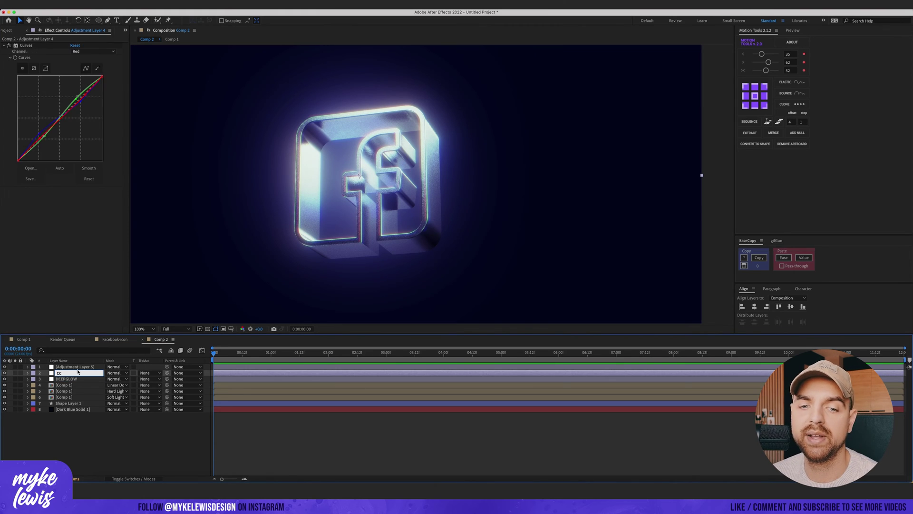
text(C)
key(Return)
click(80, 369)
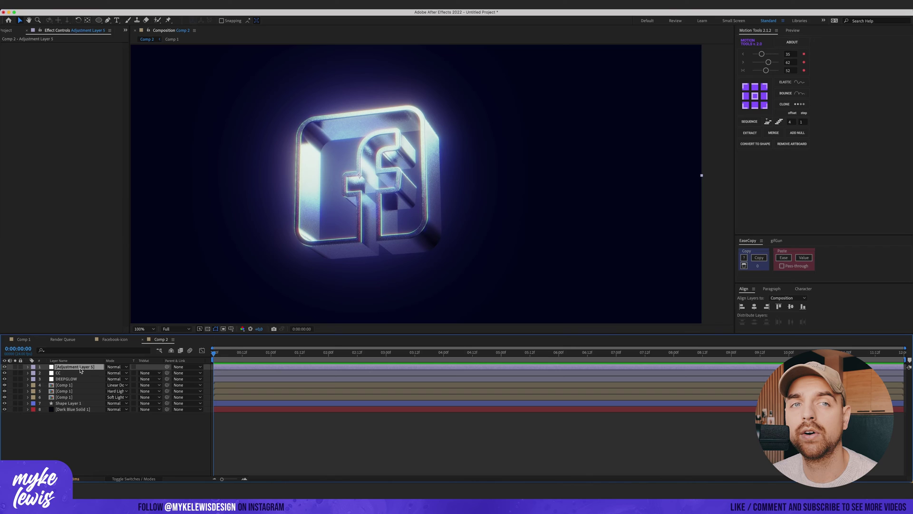
key(Return)
text(NOISE)
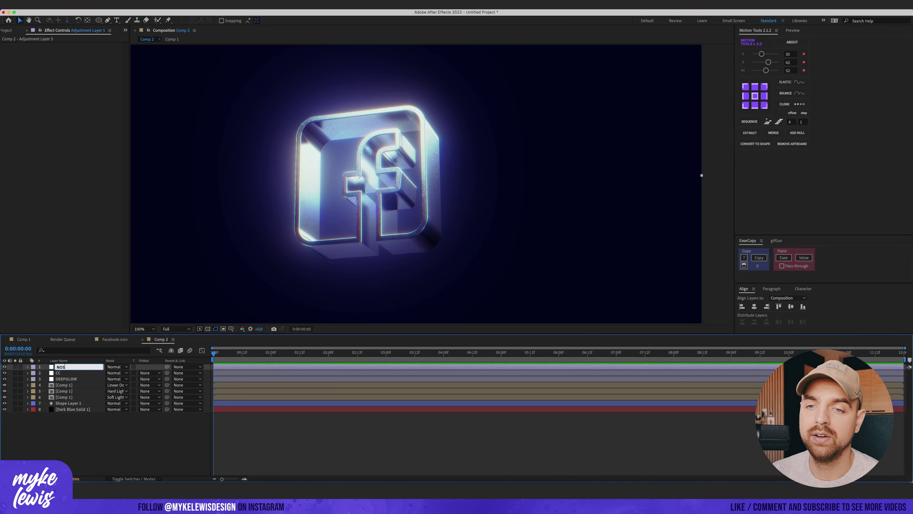
key(Return)
Step: Apply the Noise HLS effect to the NOISE layer and set its lightness to 10%
key(ctrl+space)
text(noi)
key(Return)
click(74, 64)
text(9)
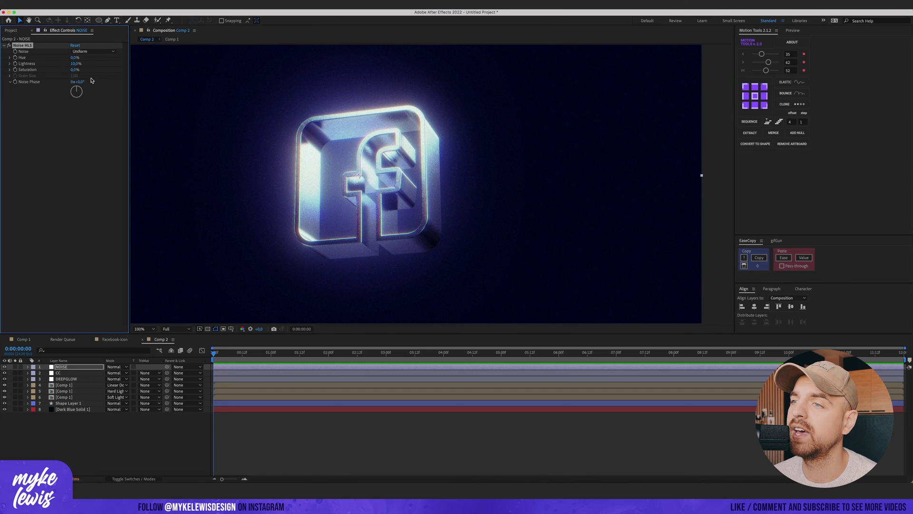
Step: Add a Curves effect to the NOISE layer and adjust its RGB curve
key(ctrl+space)
text(cu)
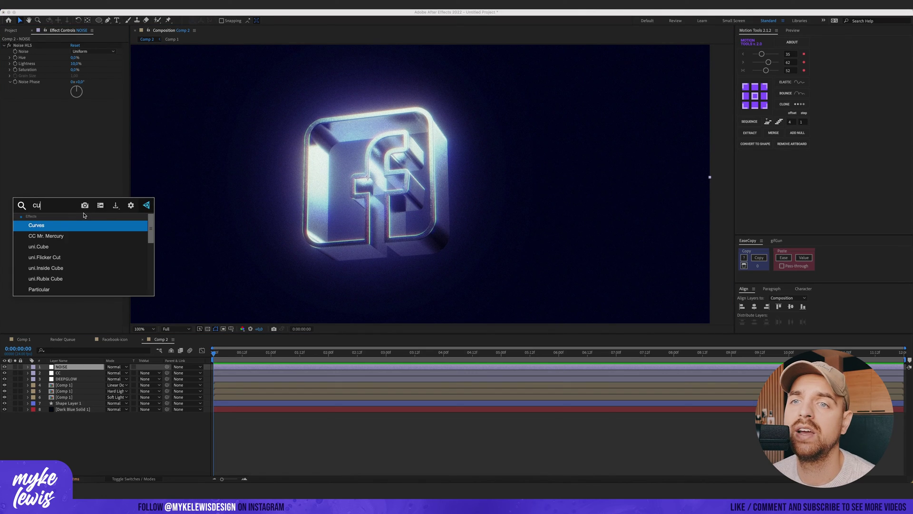
key(Return)
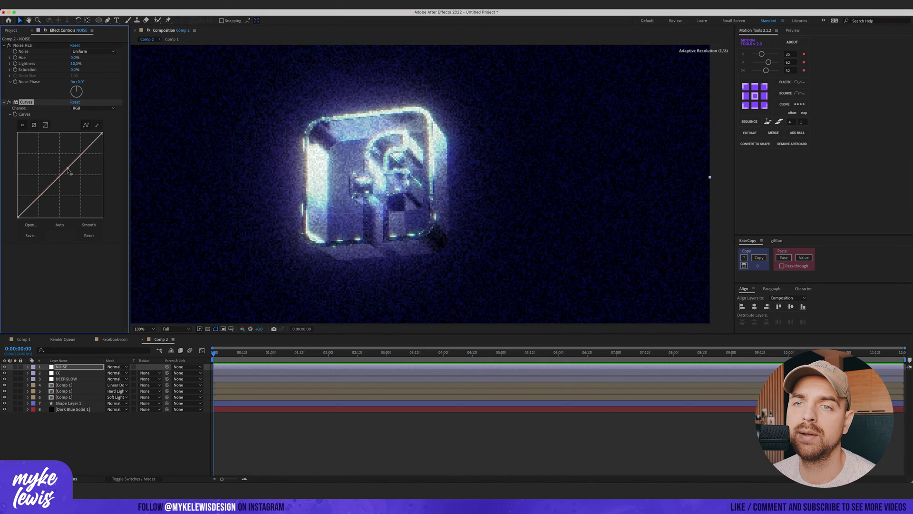
key(comma)
key(comma)
Step: Duplicate the blurred circle layer behind the logo and enlarge the lower copy into a wider glow
click(68, 402)
key(s)
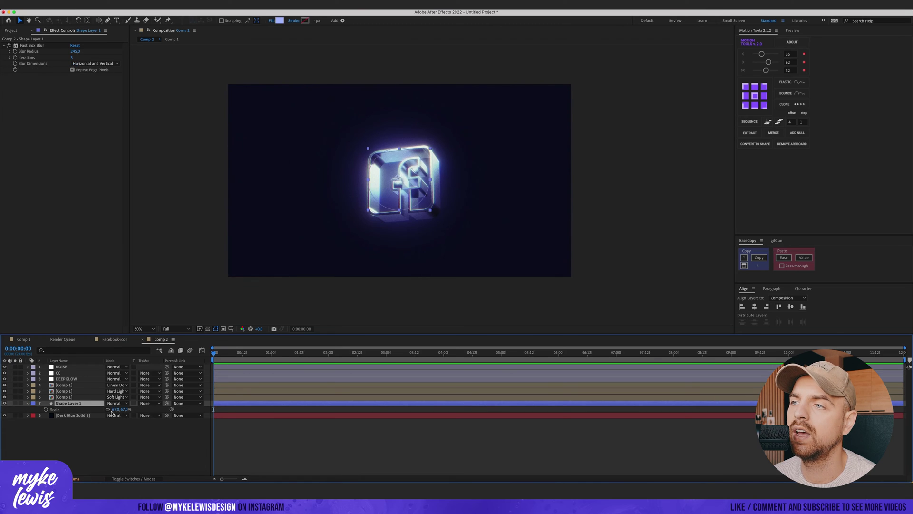
key(super+d)
click(75, 409)
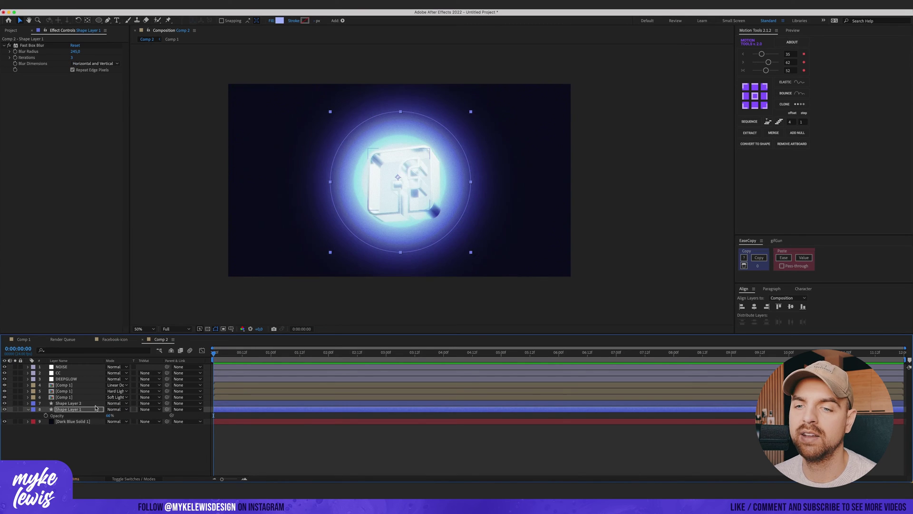
Step: Lower the opacity of the enlarged blurred circle layer behind the logo
drag(110, 417, 87, 419)
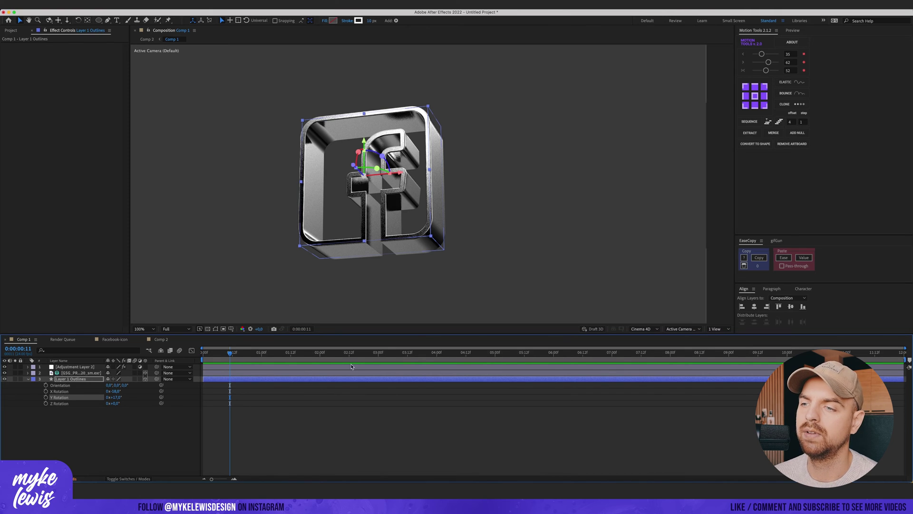
Step: Add X, Y and Z Rotation keyframes to the Layer 1 Outlines layer in Comp 1 at 3 seconds
click(377, 358)
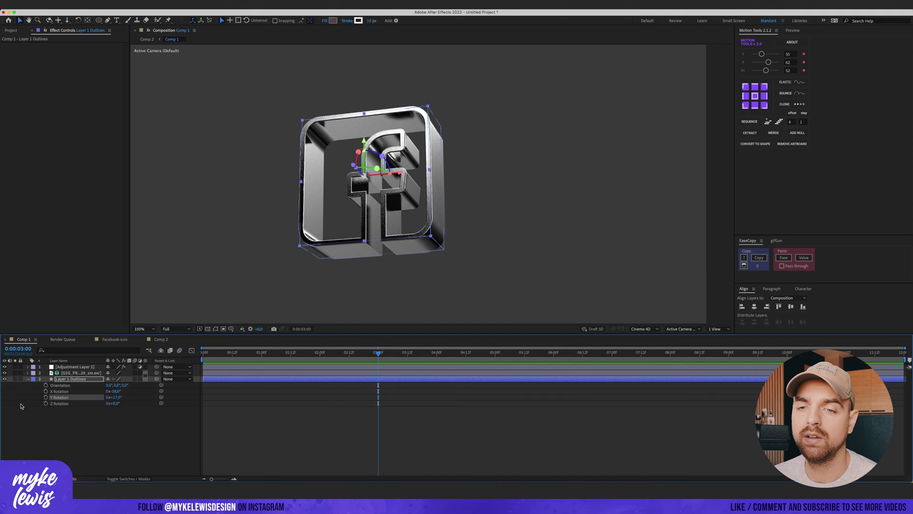
click(46, 391)
click(46, 398)
click(46, 403)
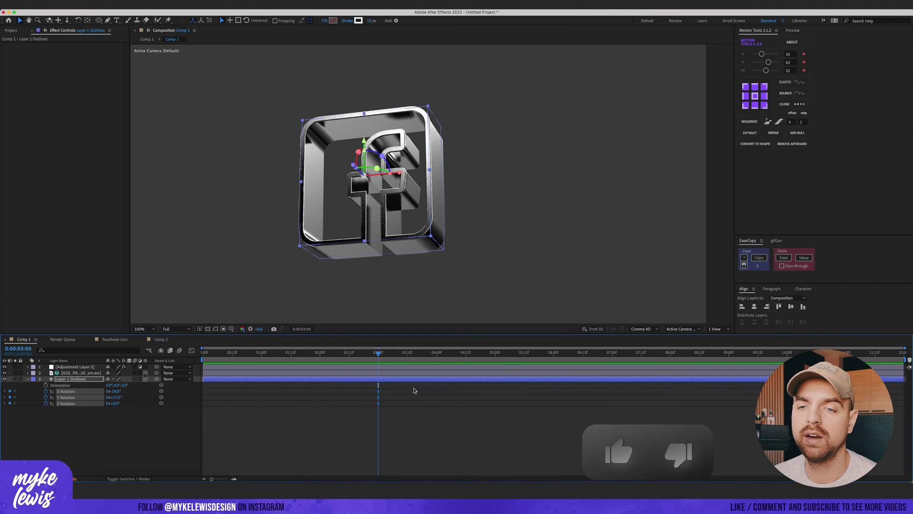
Step: Keyframe the logo's starting rotation at 0 seconds with X at 12°, Y at 36° and Z at 5°
click(215, 359)
drag(214, 361, 203, 360)
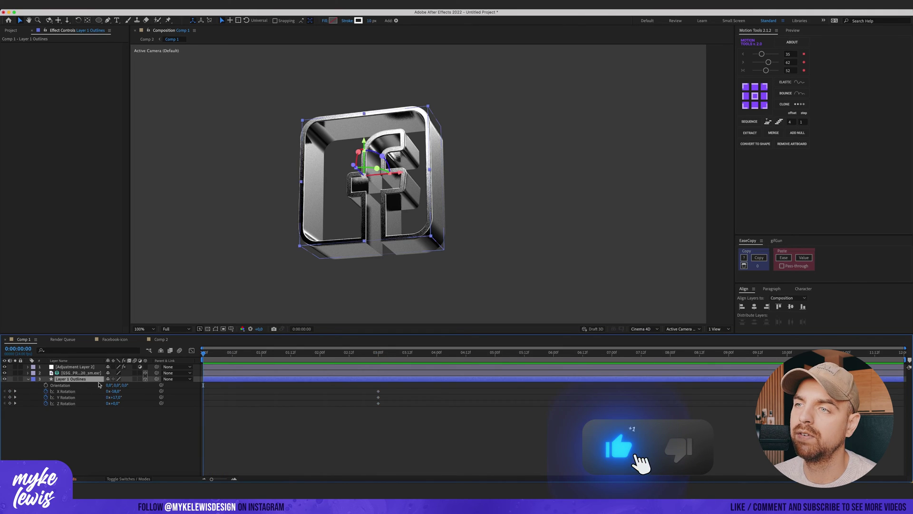
drag(390, 389, 189, 415)
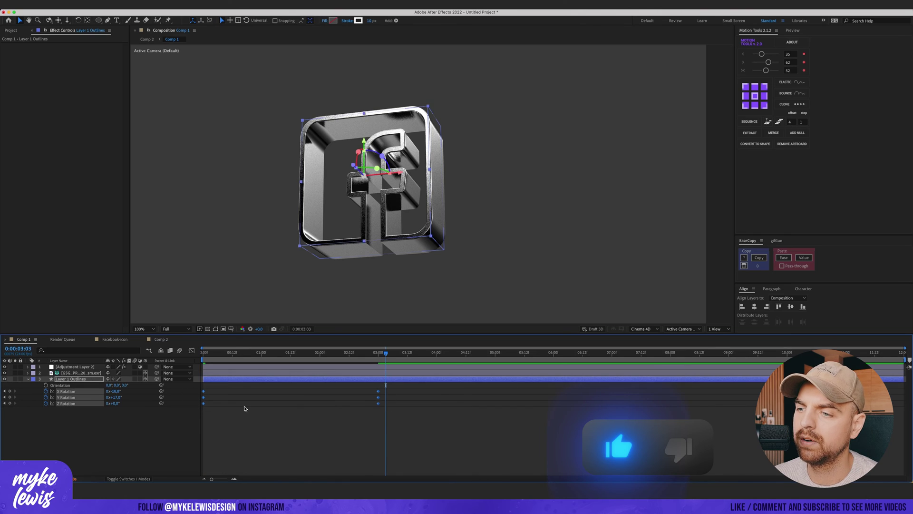
Step: Apply Easy Ease to both X Rotation keyframes of the logo layer
click(276, 416)
drag(399, 391, 202, 393)
right_click(203, 394)
mouse_move(266, 432)
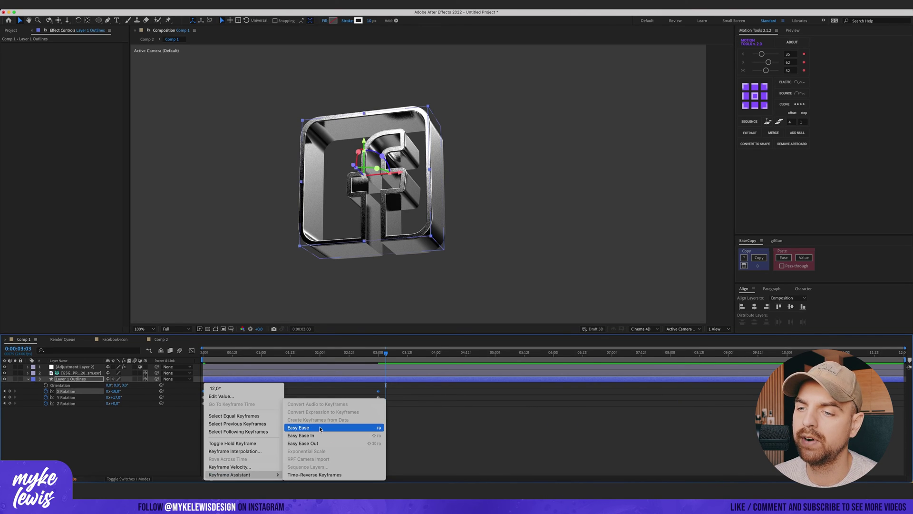
click(311, 428)
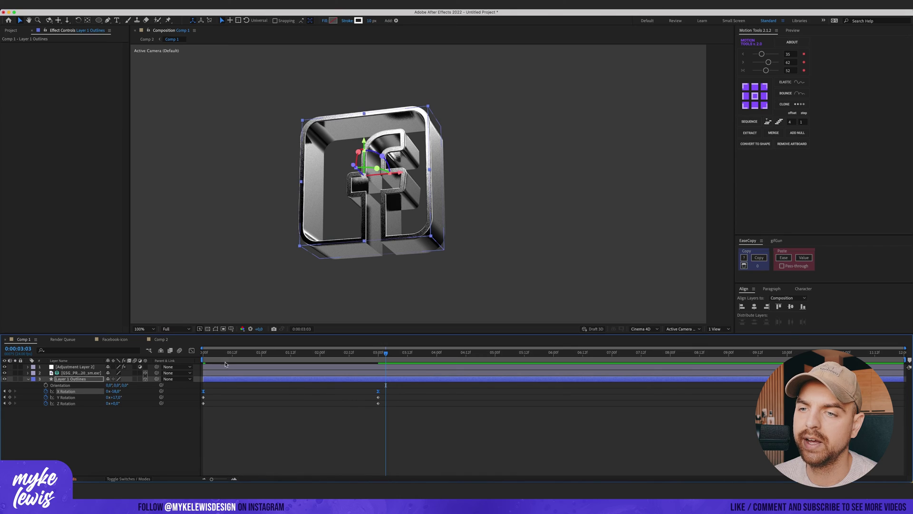
Step: Reshape the X Rotation speed curve by adjusting the ease influence of its start and end keyframes
click(192, 351)
click(203, 370)
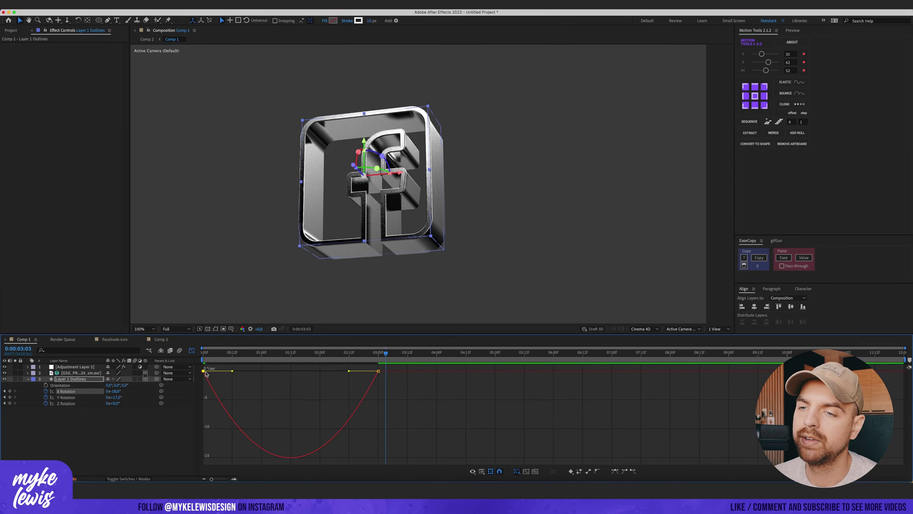
drag(261, 371, 221, 371)
drag(319, 371, 307, 371)
click(191, 351)
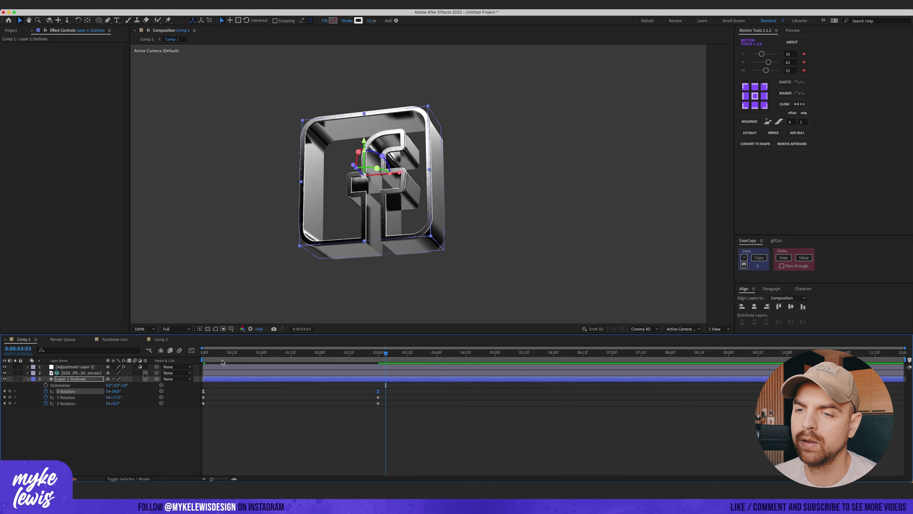
Step: Copy the easing from the X Rotation keyframes and apply it to all of the logo's rotation keyframes
drag(387, 389, 202, 397)
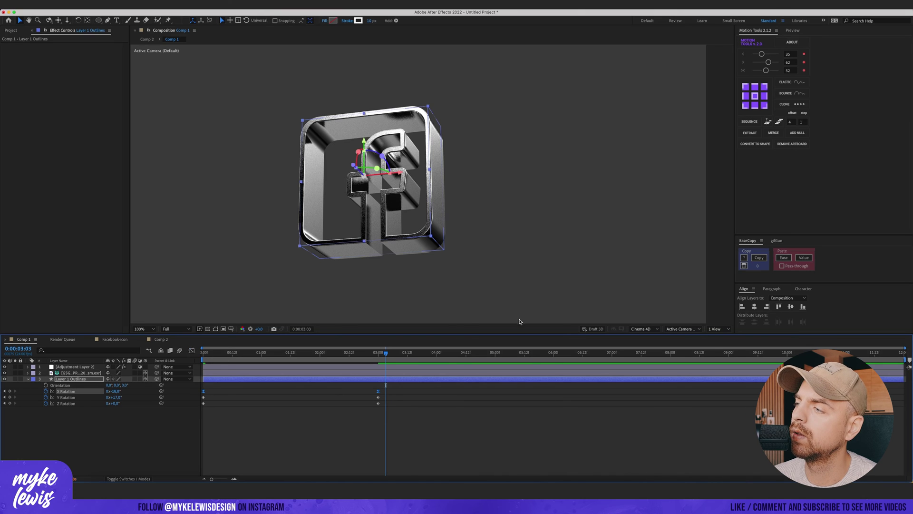
click(760, 257)
drag(398, 390, 198, 422)
click(786, 260)
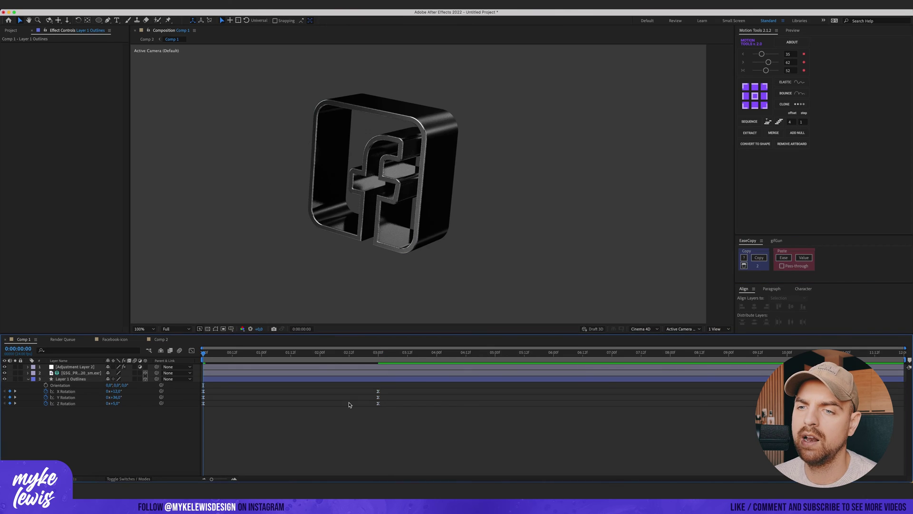
Step: Set Comp 1's preview resolution to Quarter and scrub through Comp 2 to review the logo animation
click(176, 329)
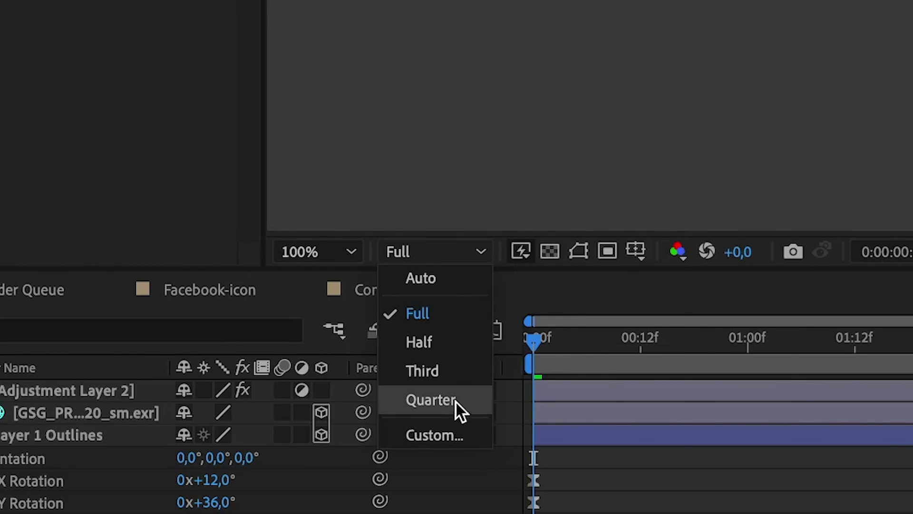
click(183, 370)
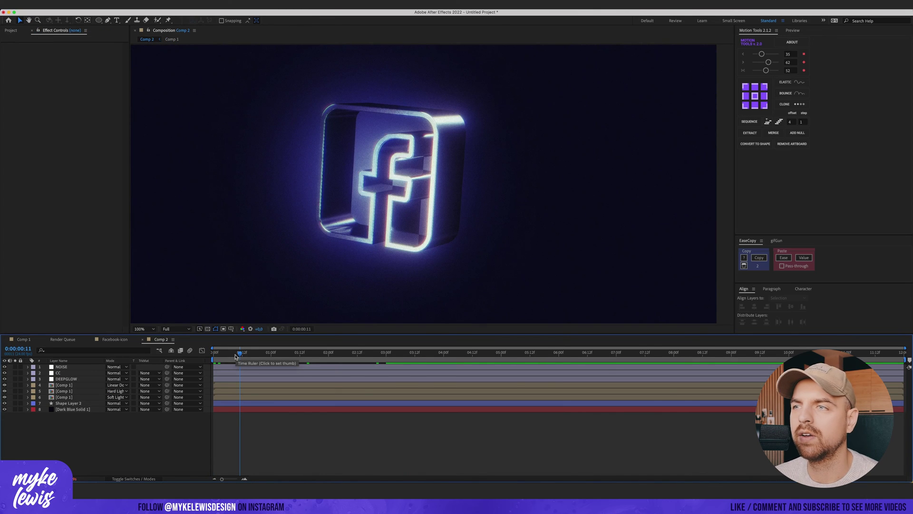
drag(236, 357, 309, 352)
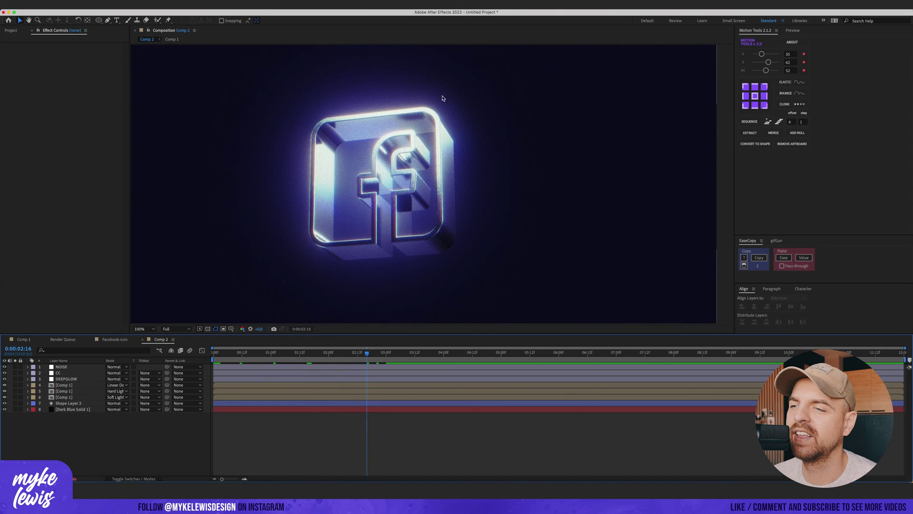
drag(367, 353, 389, 353)
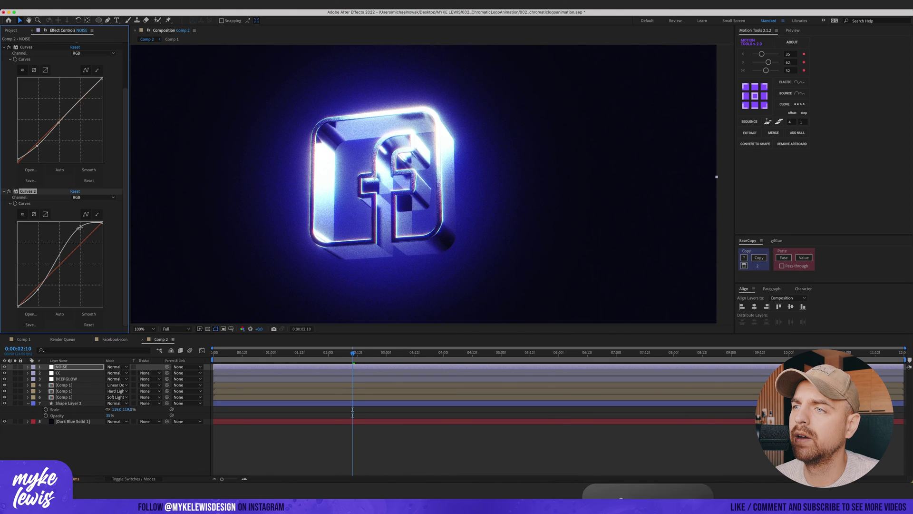
Step: Lower the highlights in the RGB curve of the second Curves effect on the NOISE layer
scroll(438, 231, down, 2)
scroll(433, 184, up, 2)
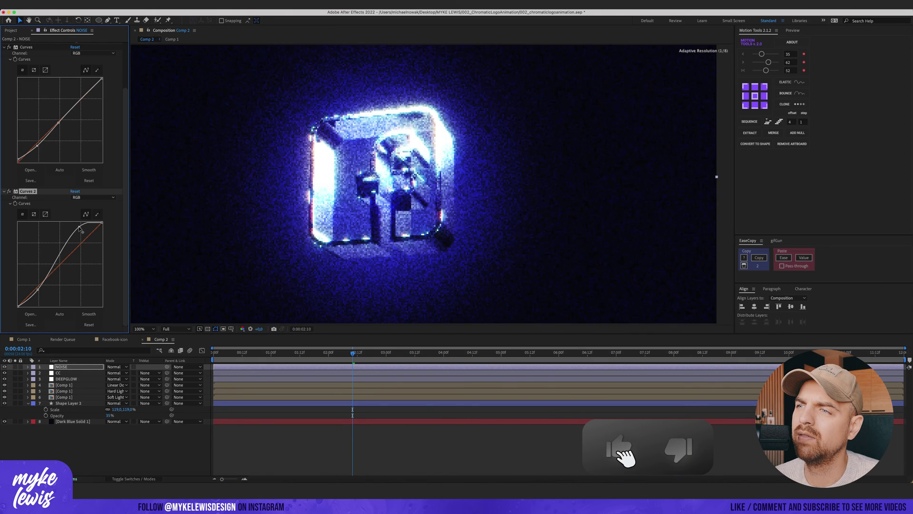
scroll(436, 175, down, 2)
scroll(413, 175, up, 2)
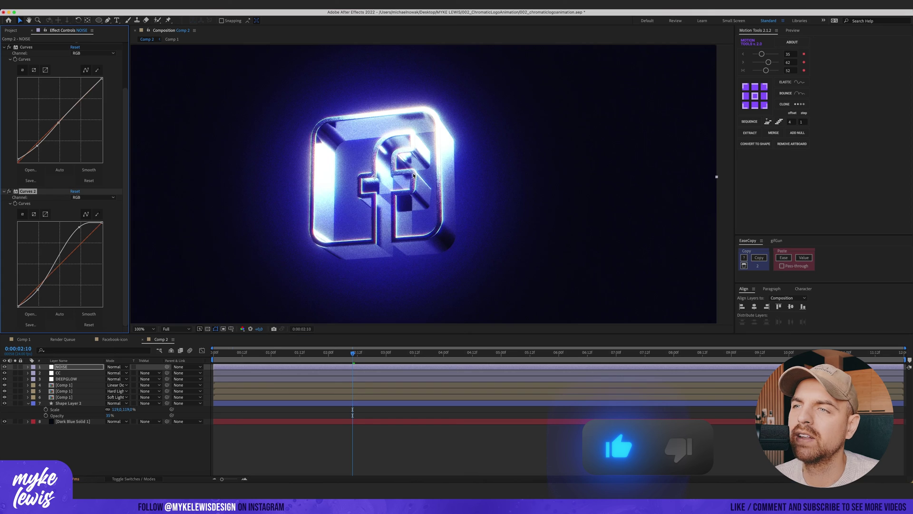
scroll(414, 175, down, 2)
Step: Scrub through the logo animation in Comp 2 and add a new adjustment layer above the NOISE layer
click(233, 353)
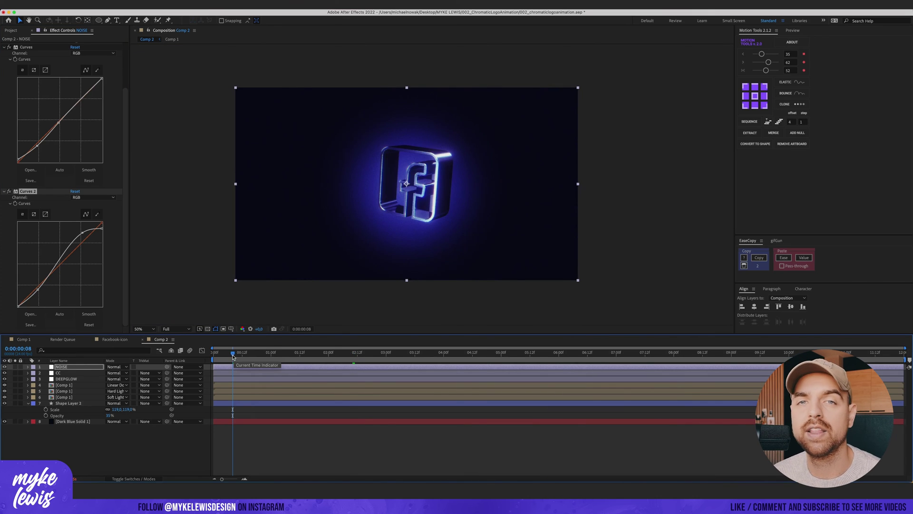
drag(232, 356, 302, 352)
key(period)
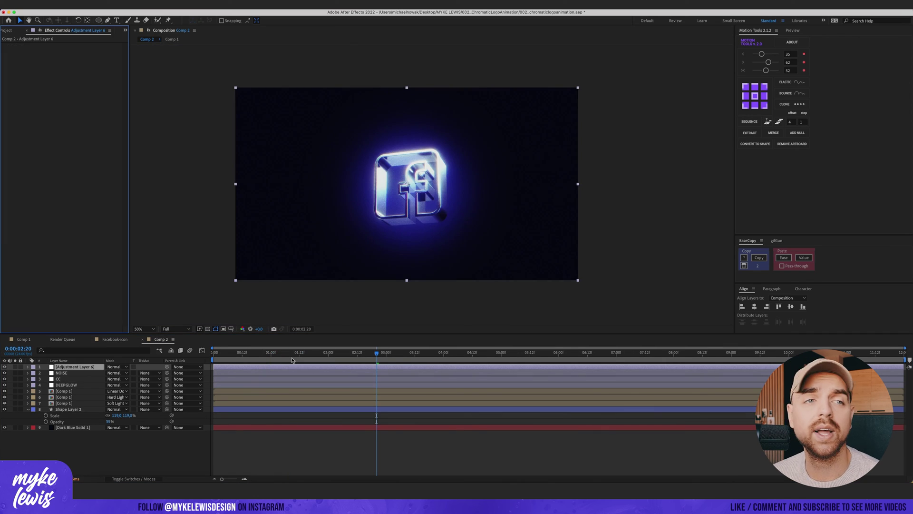
drag(269, 353, 121, 358)
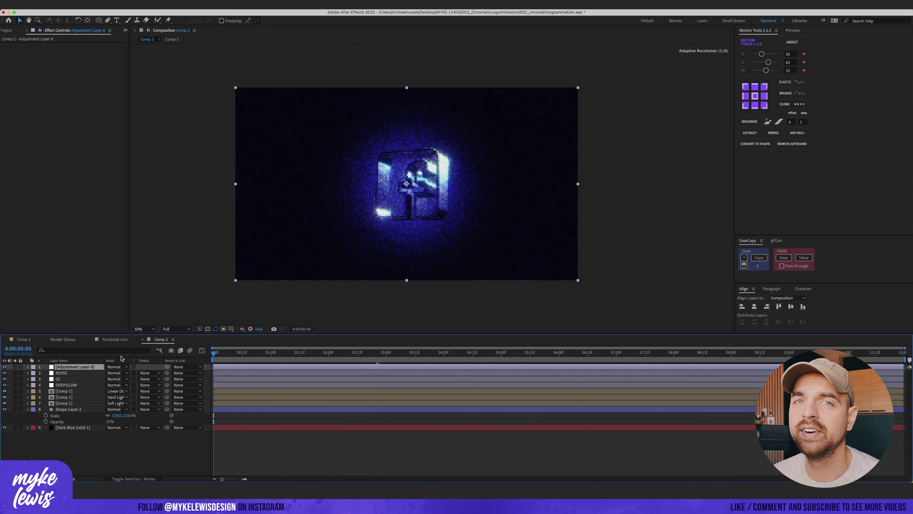